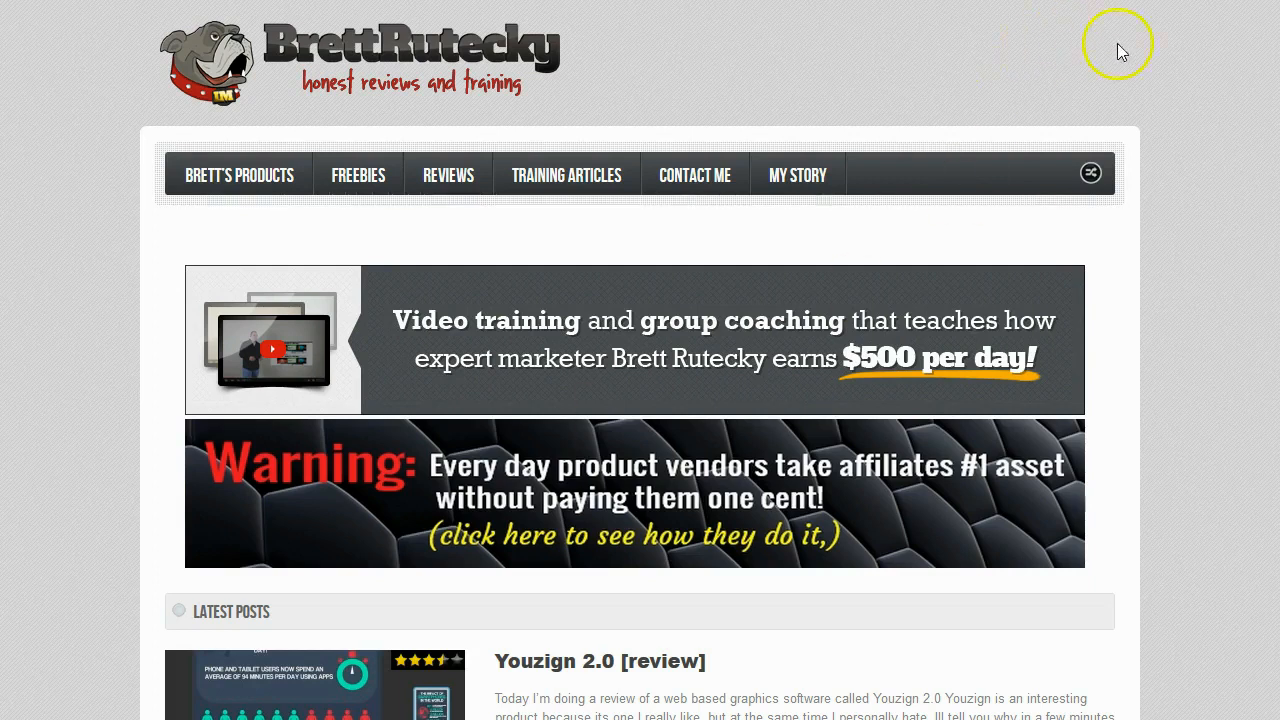
Open a new browser tab and search Google Images for "software".
key(ctrl+t)
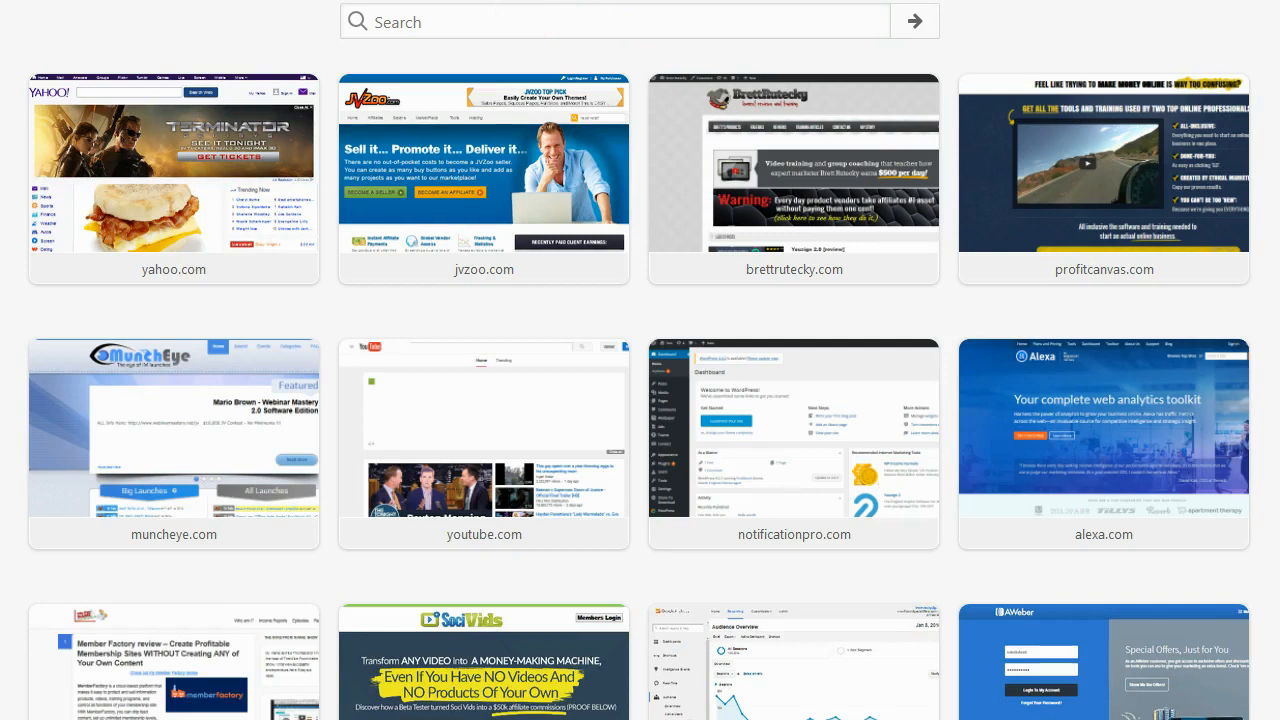
click(438, 22)
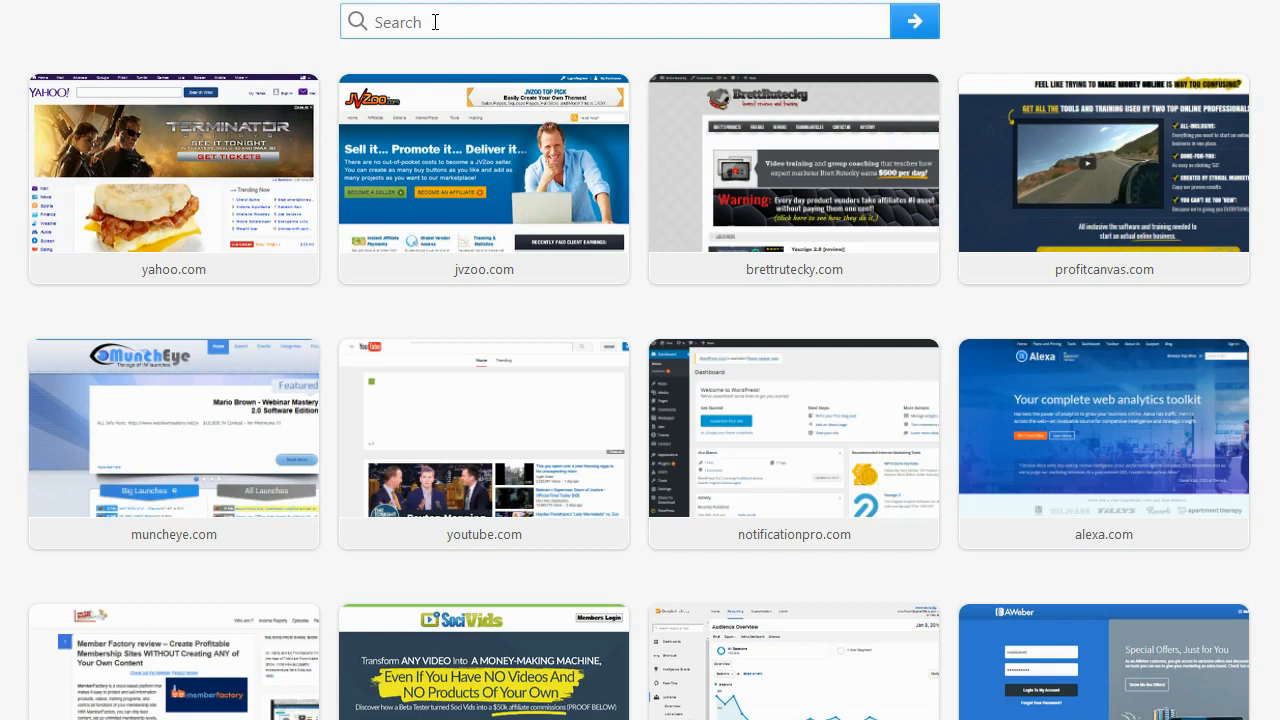
text(software)
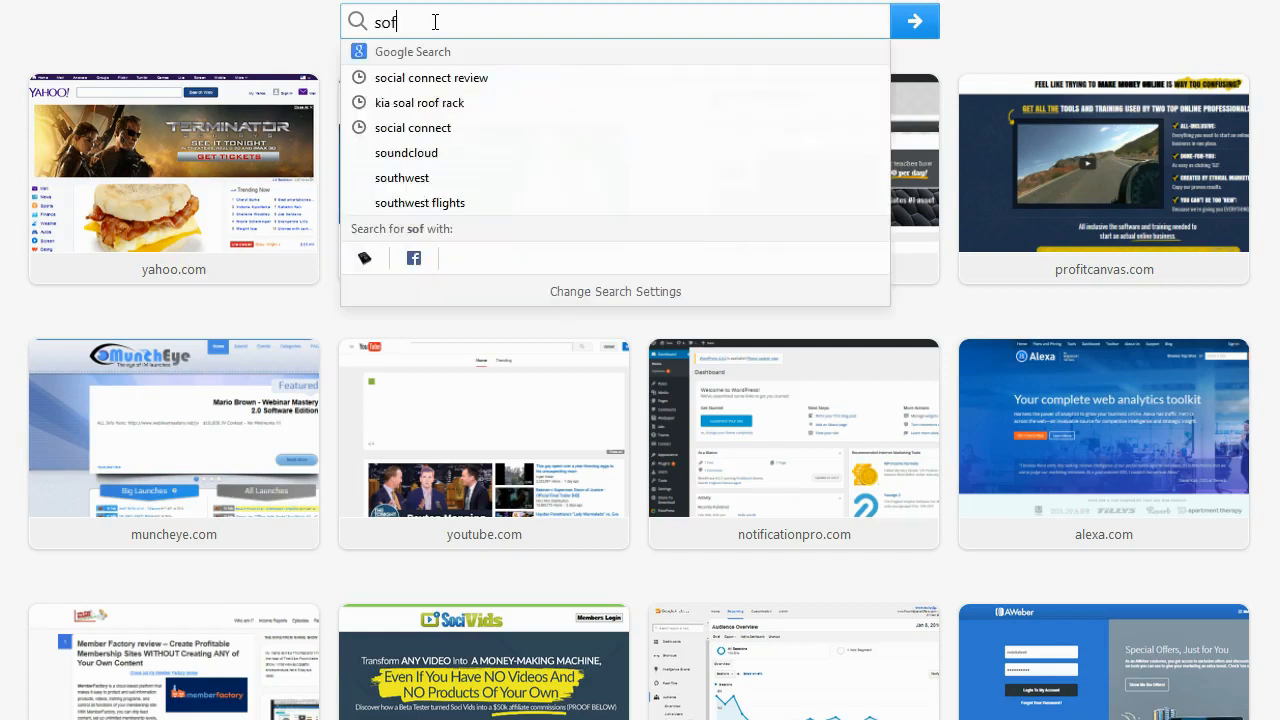
key(Return)
click(150, 62)
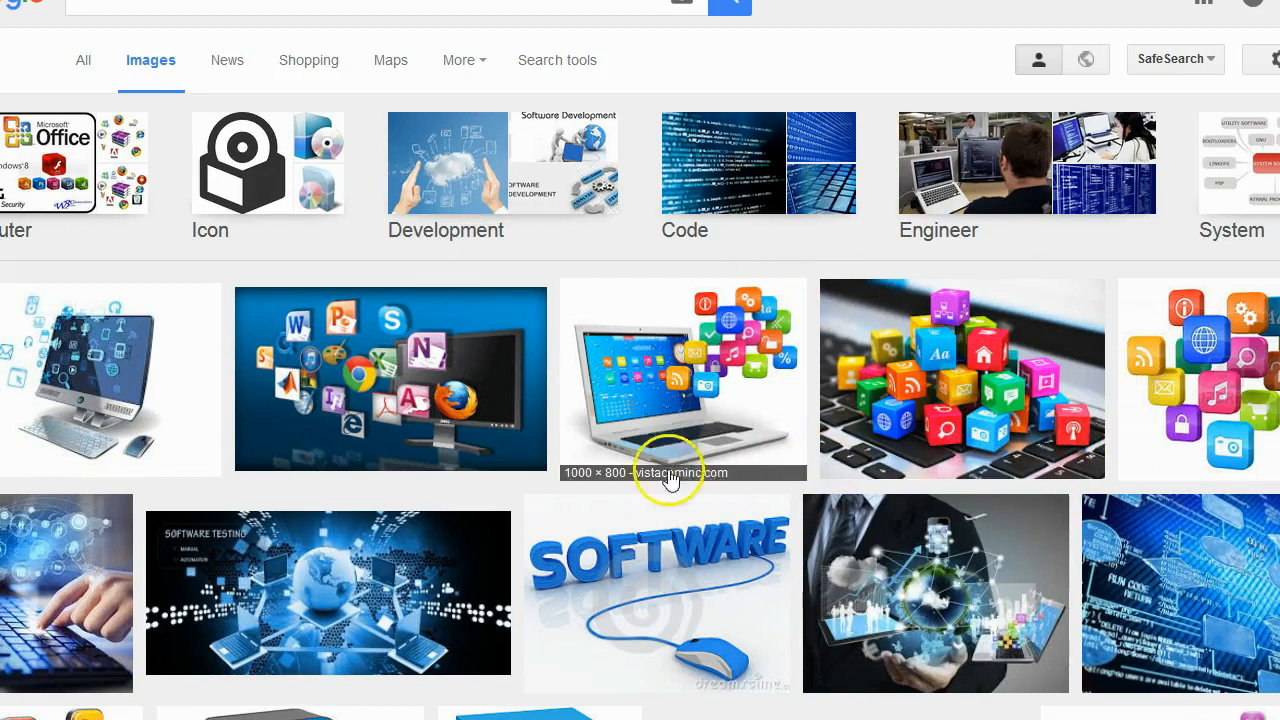
Open the result showing a businessman's hand with blue cloud hexagons and copy the enlarged picture.
scroll(665, 485, down, 1)
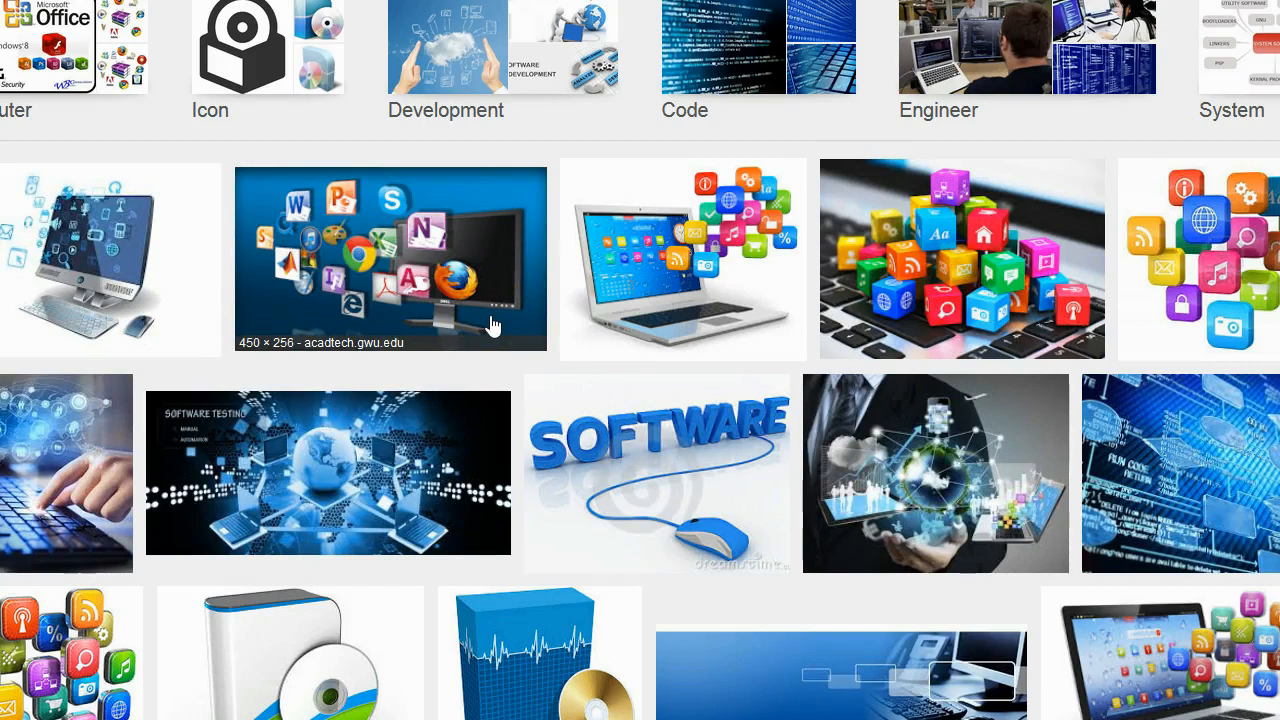
scroll(365, 665, down, 4)
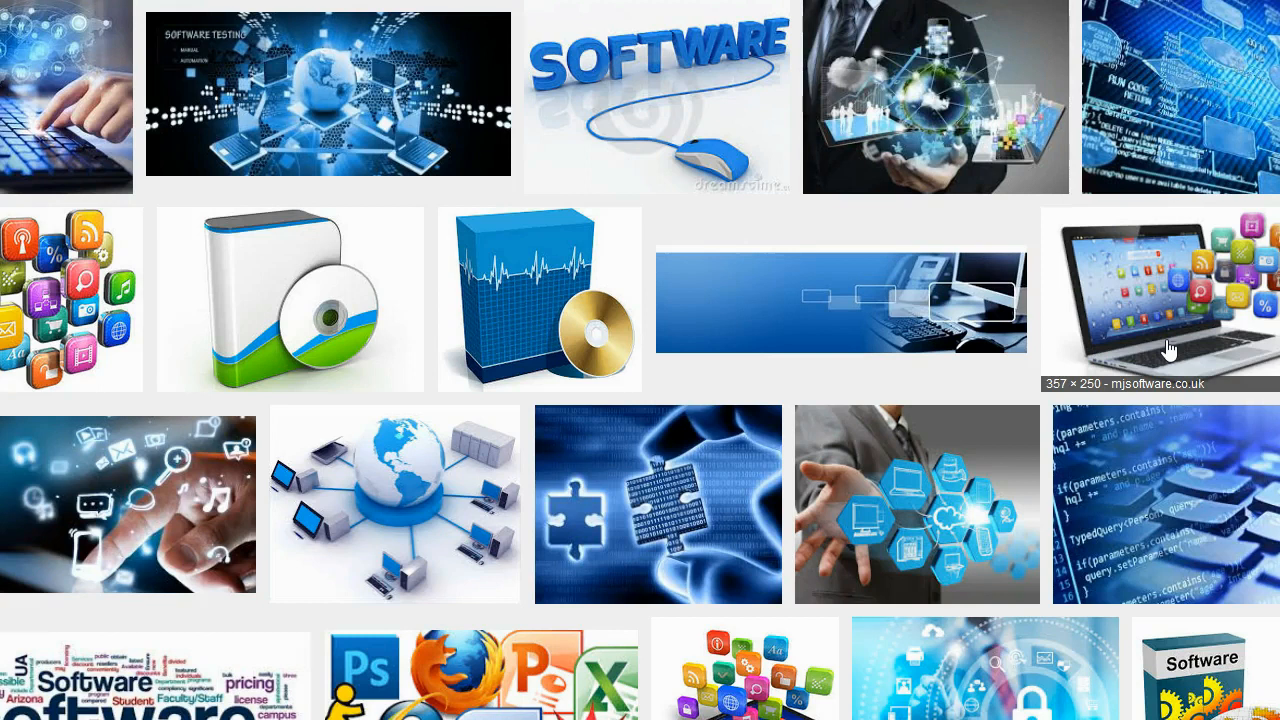
click(971, 437)
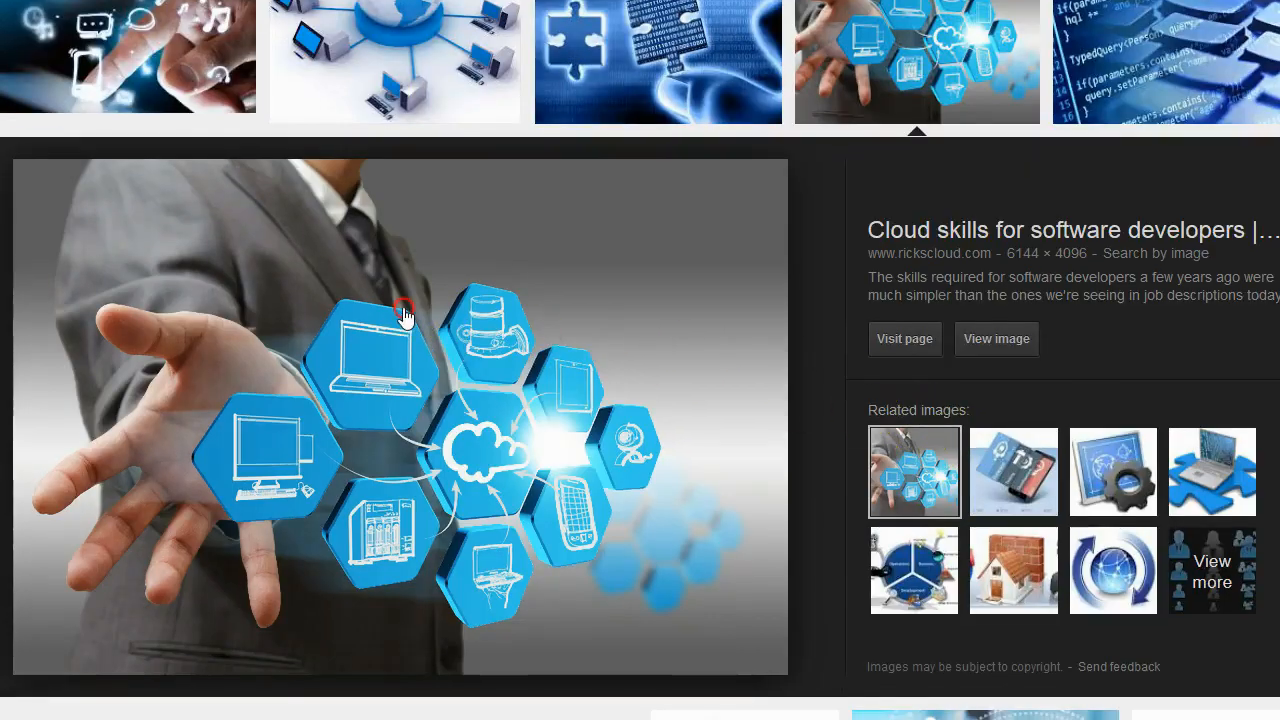
right_click(405, 310)
click(480, 488)
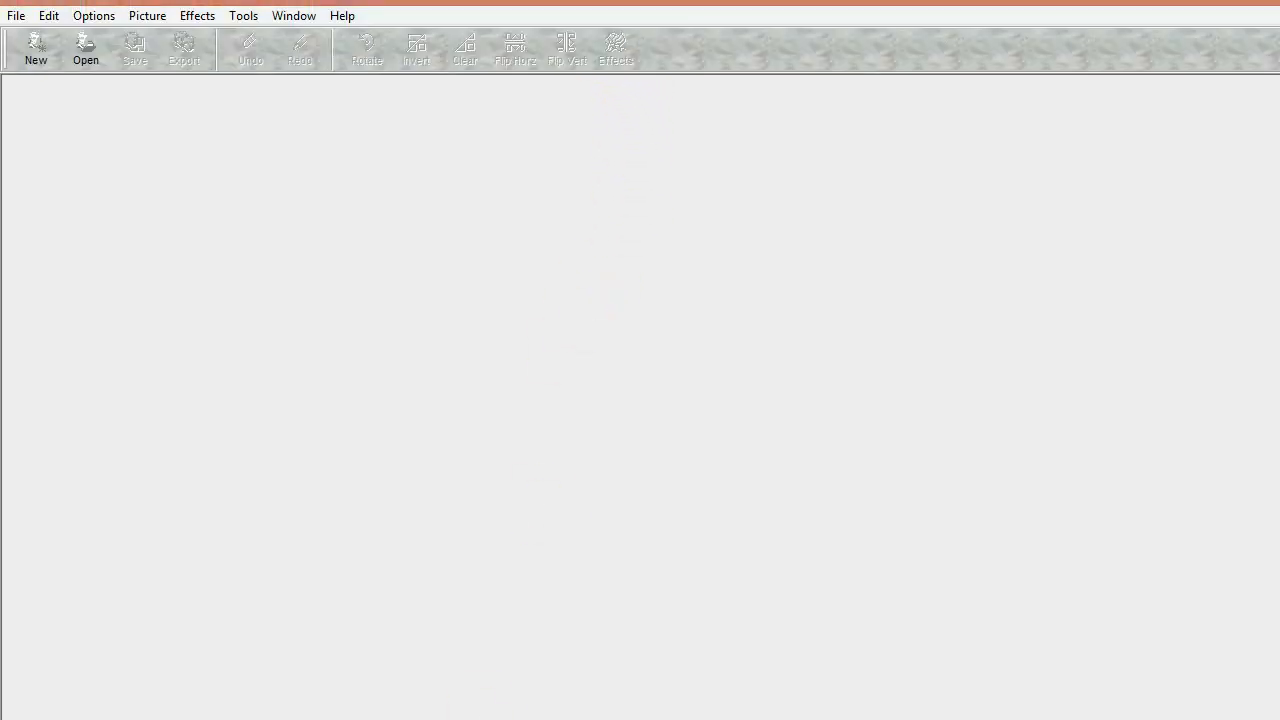
Switch to the desktop graphics program and paste the copied picture.
click(40, 16)
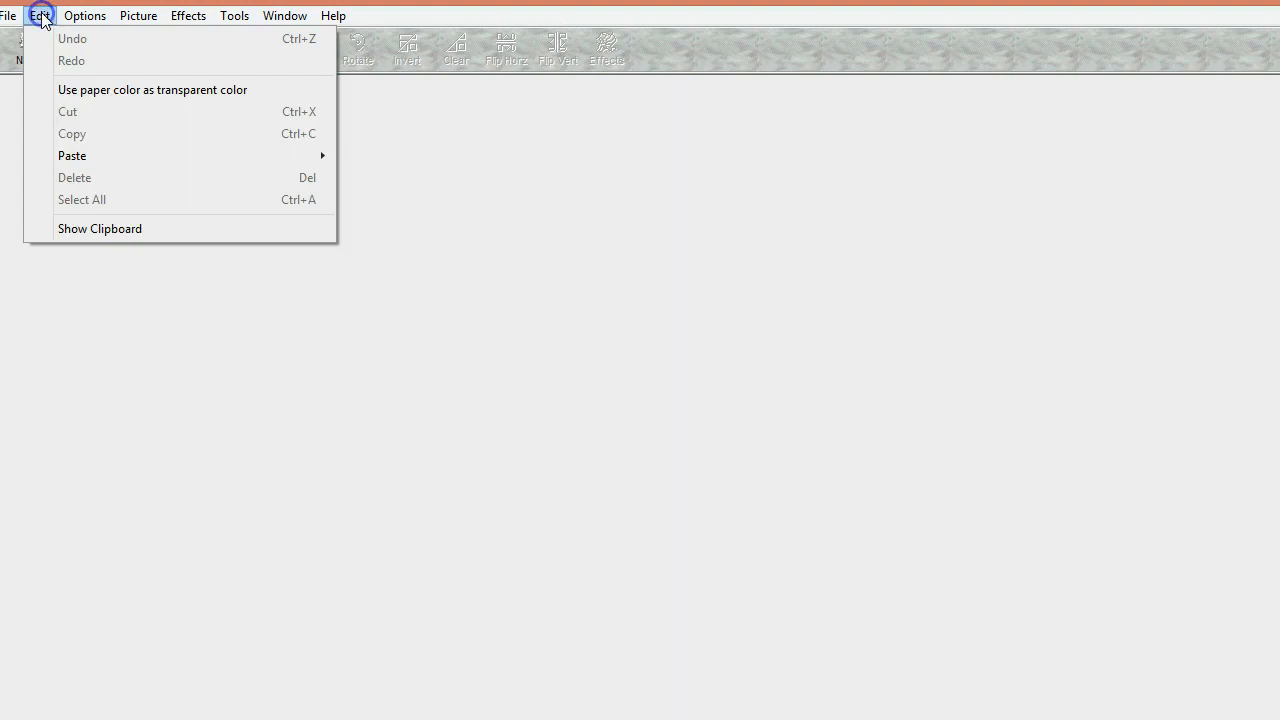
mouse_move(80, 157)
click(452, 157)
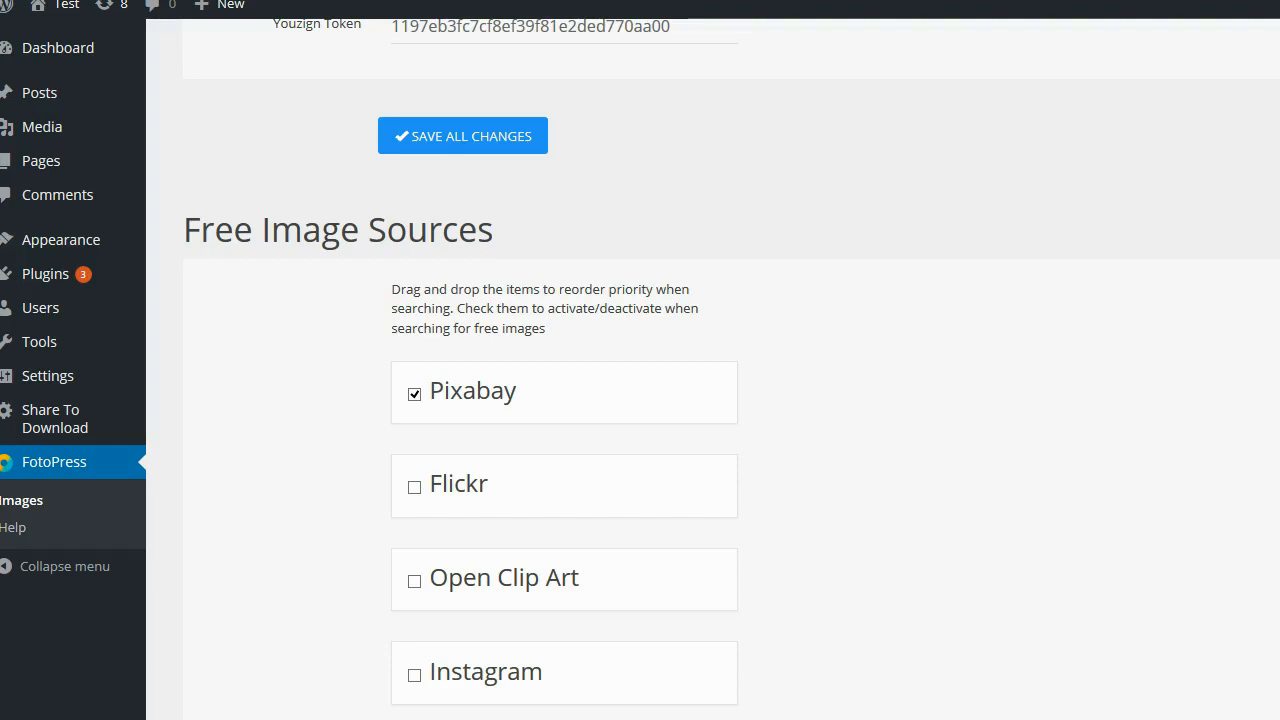
Switch to the WordPress admin and create a new post titled "Bretts Test".
click(36, 98)
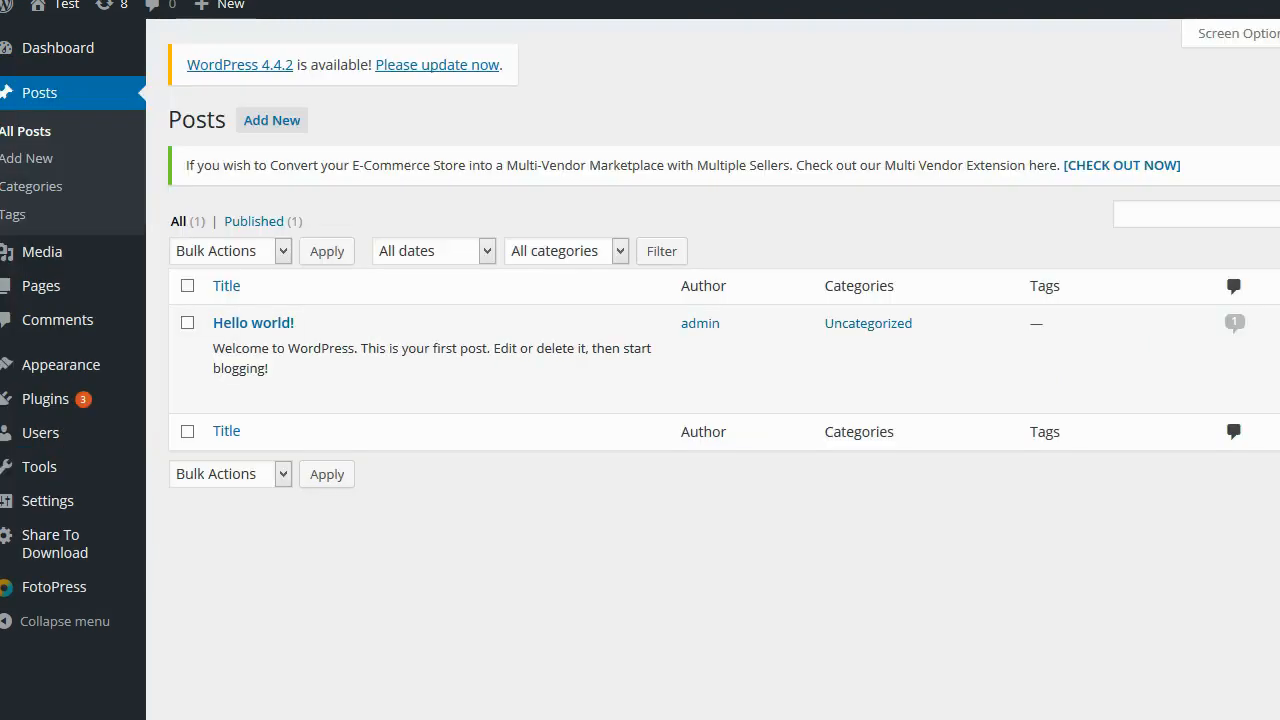
click(279, 121)
text(Bertts)
key(BackSpace)
key(BackSpace)
key(BackSpace)
key(BackSpace)
key(BackSpace)
text(retts Test)
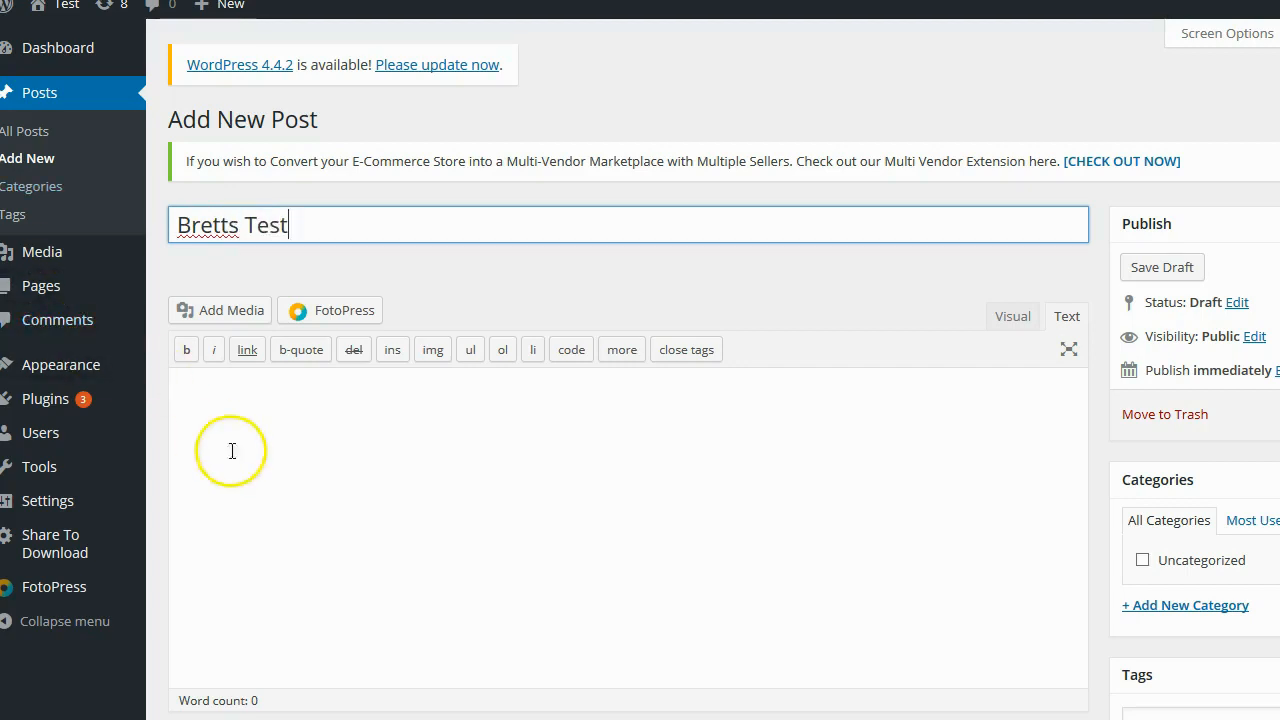
Open FotoPress from the post editor and search free Pixabay images for "car" with No Attribution required.
click(232, 451)
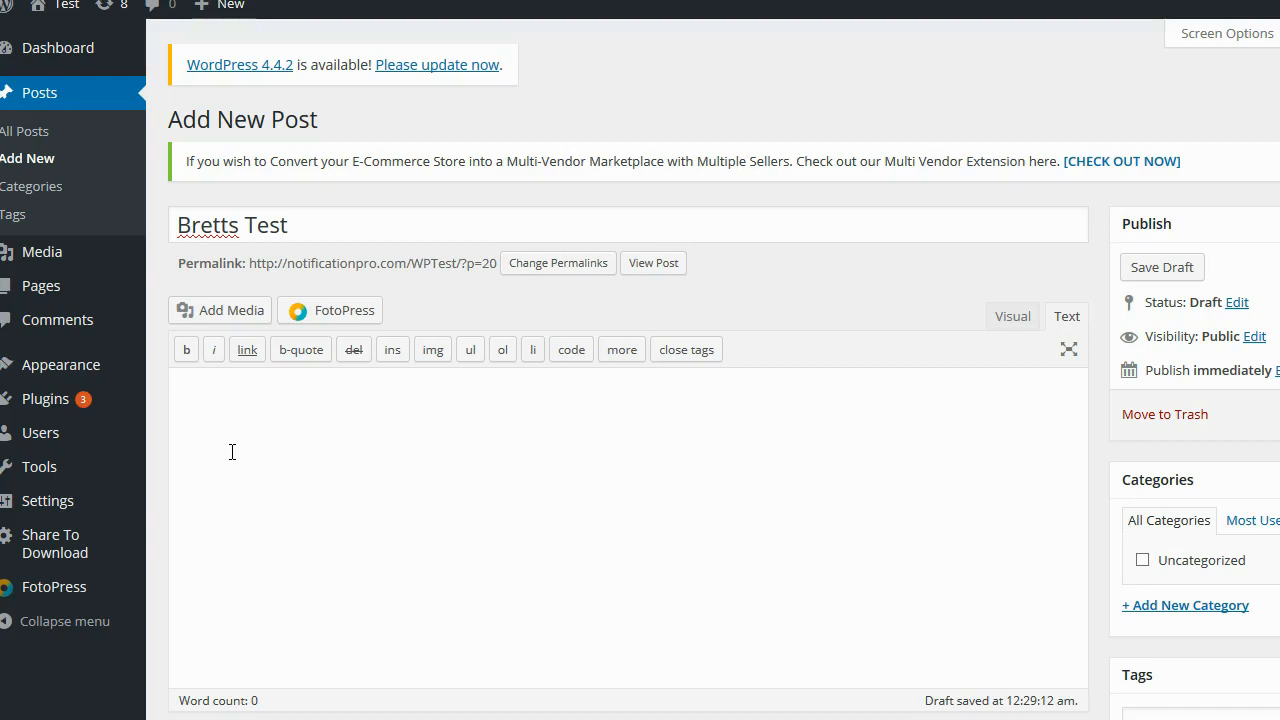
click(350, 316)
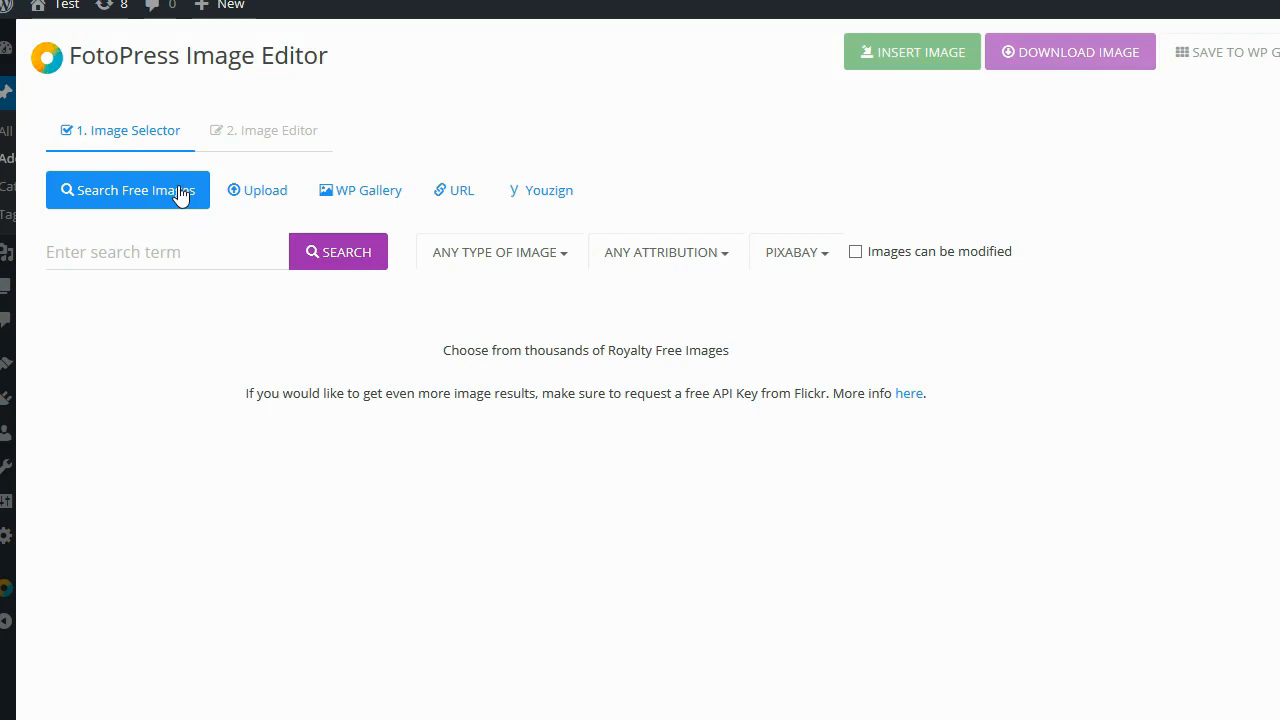
click(143, 252)
text(car)
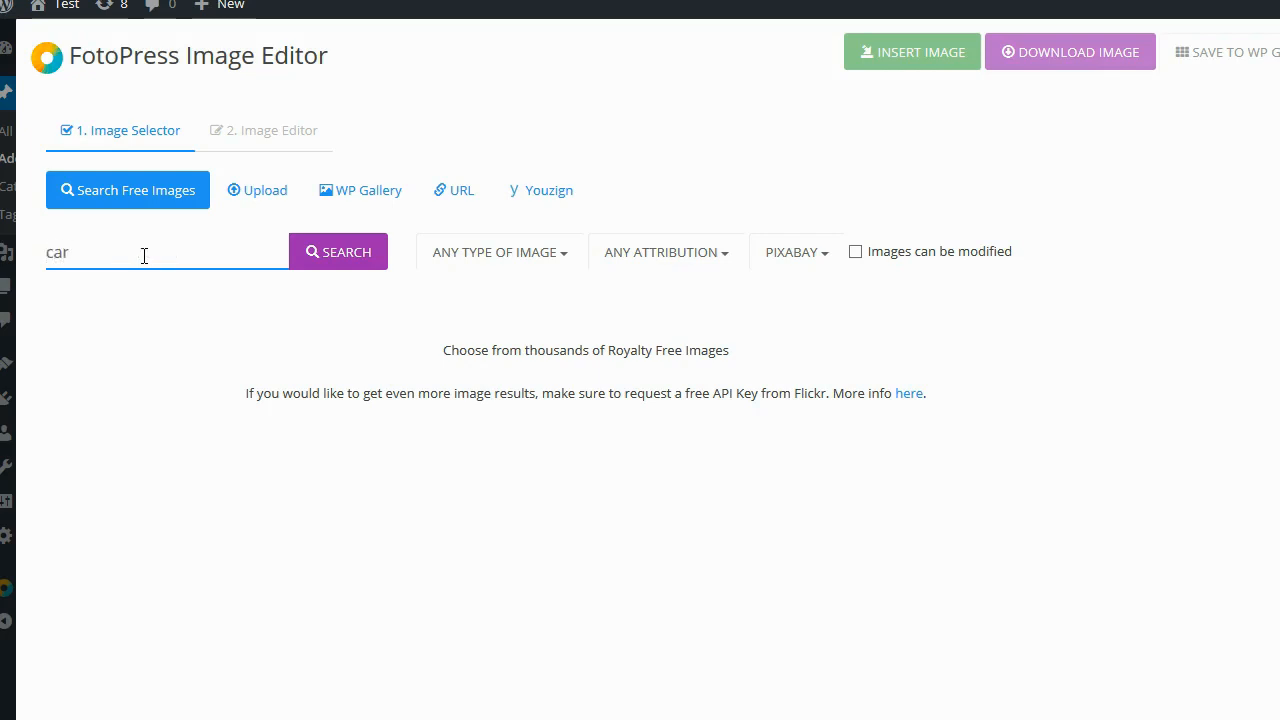
click(731, 262)
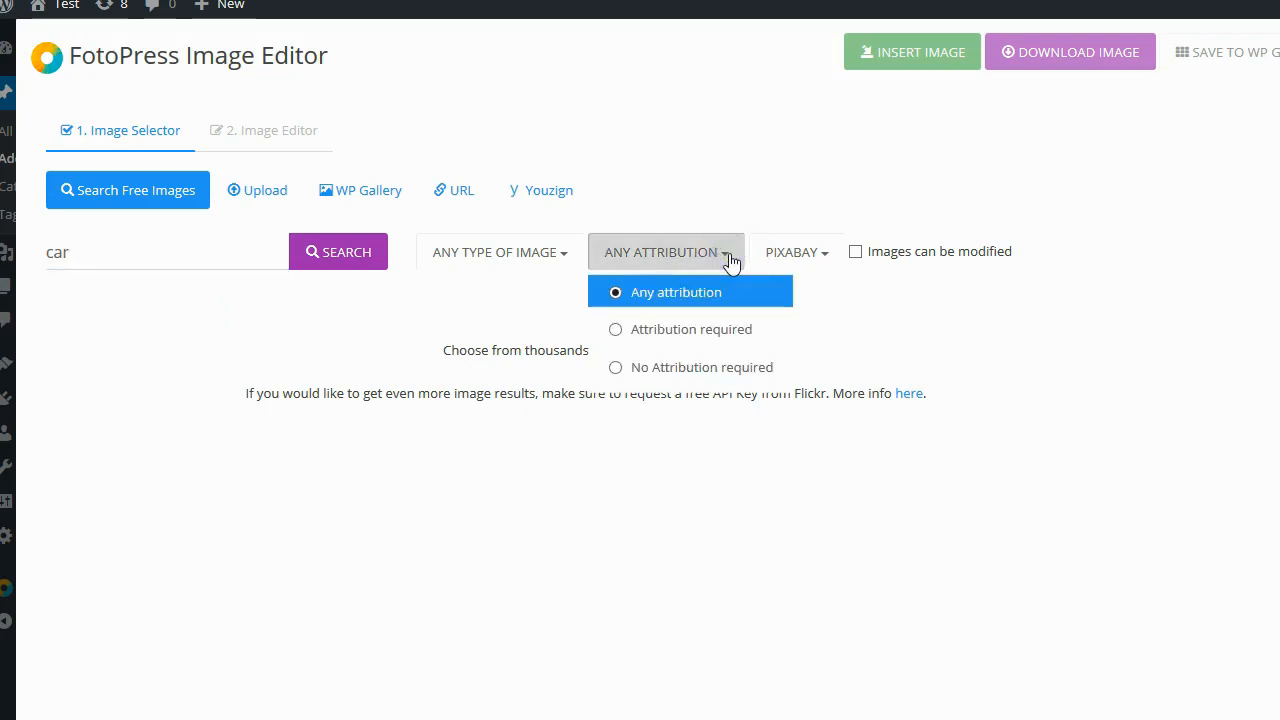
click(663, 366)
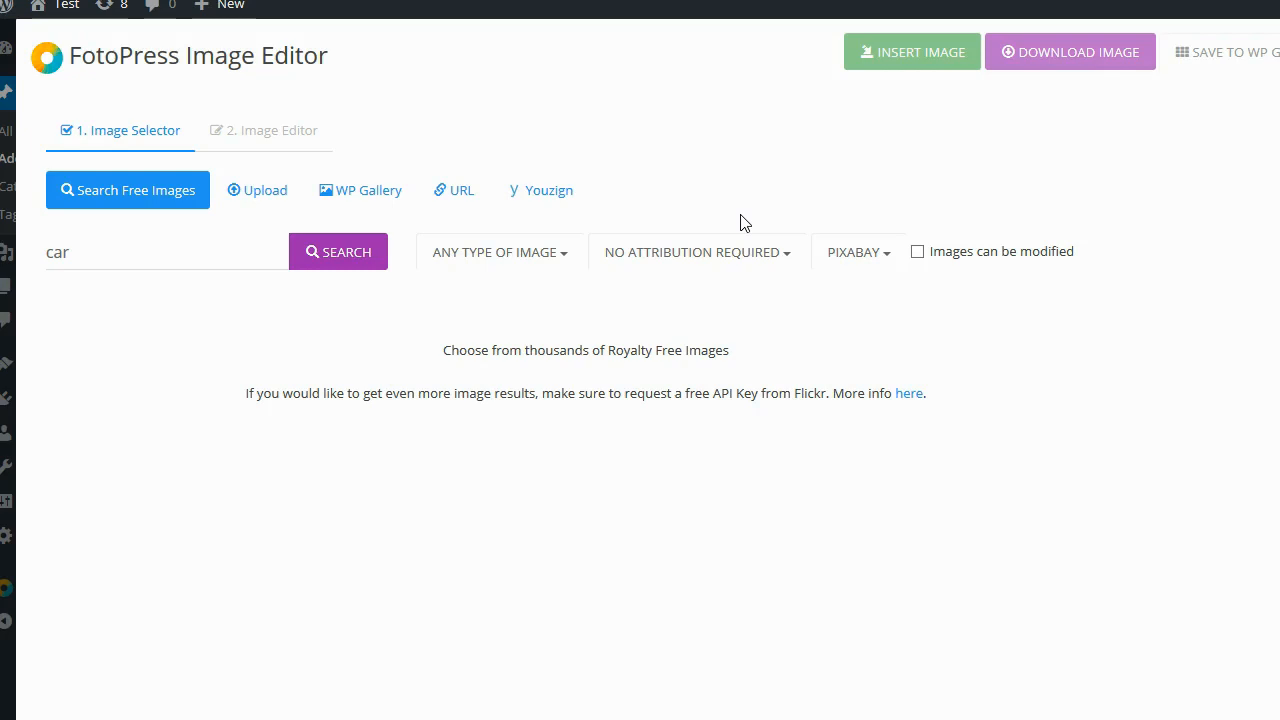
click(734, 254)
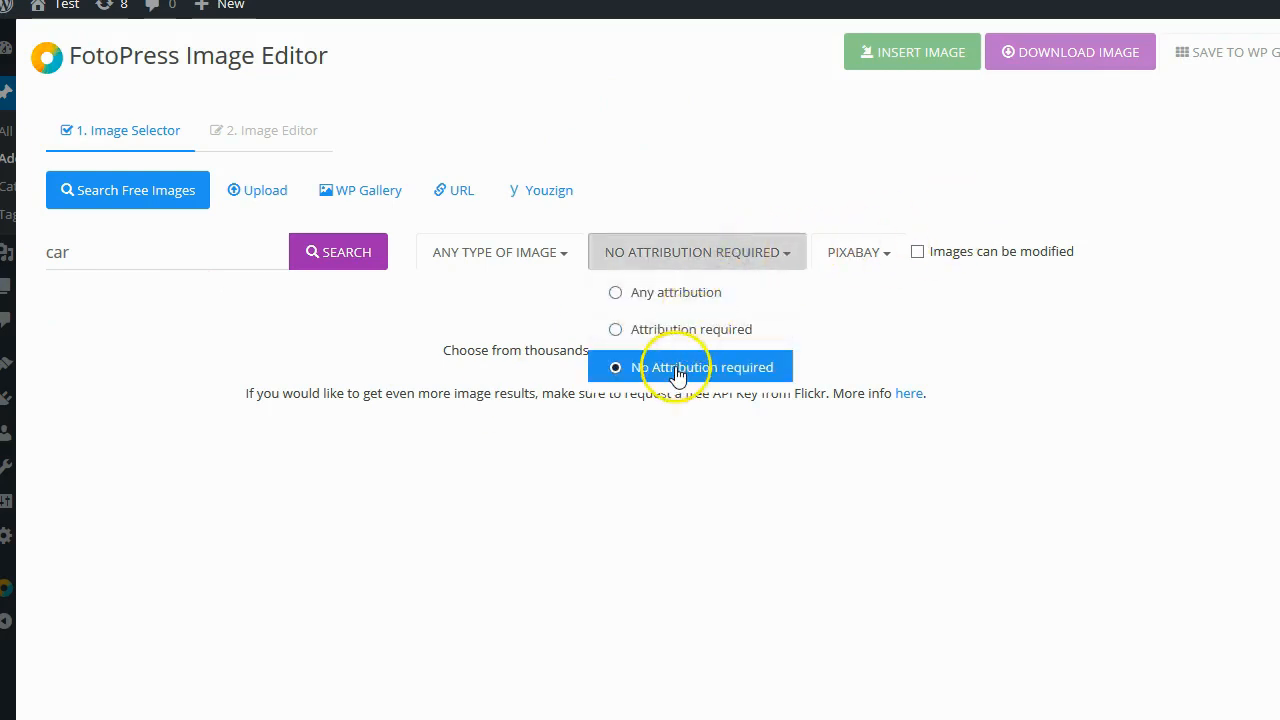
click(698, 177)
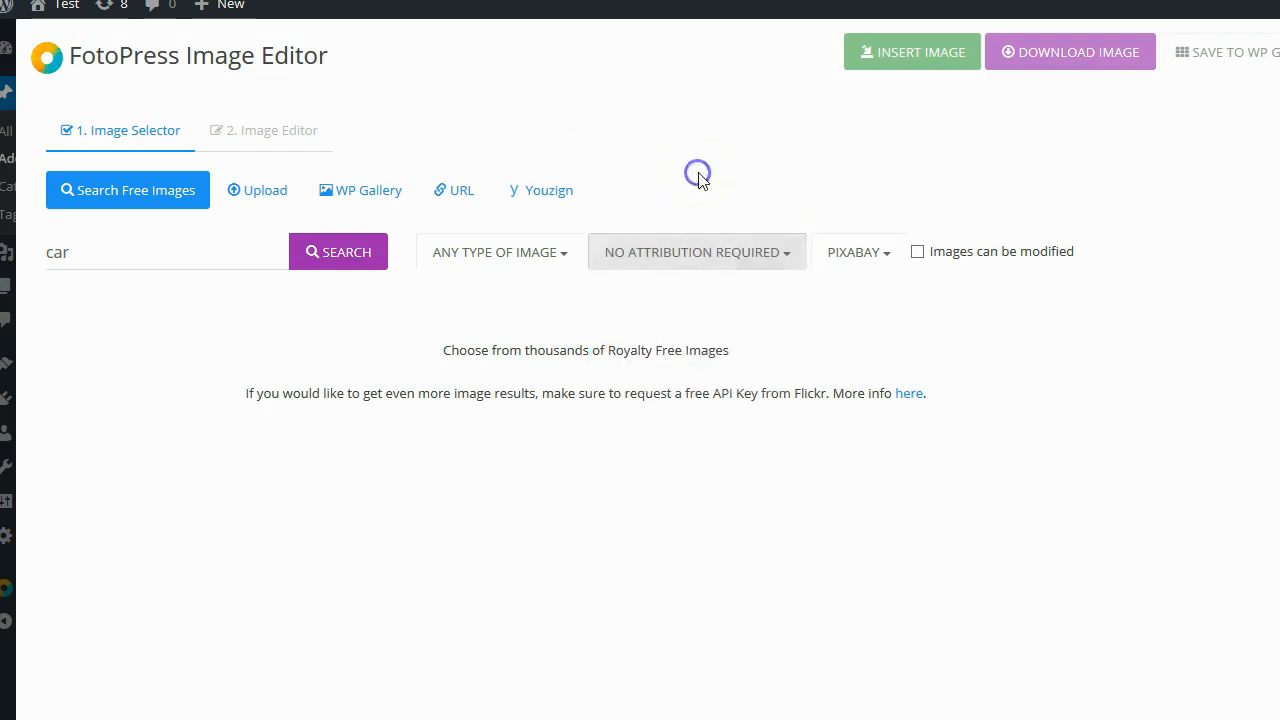
click(340, 252)
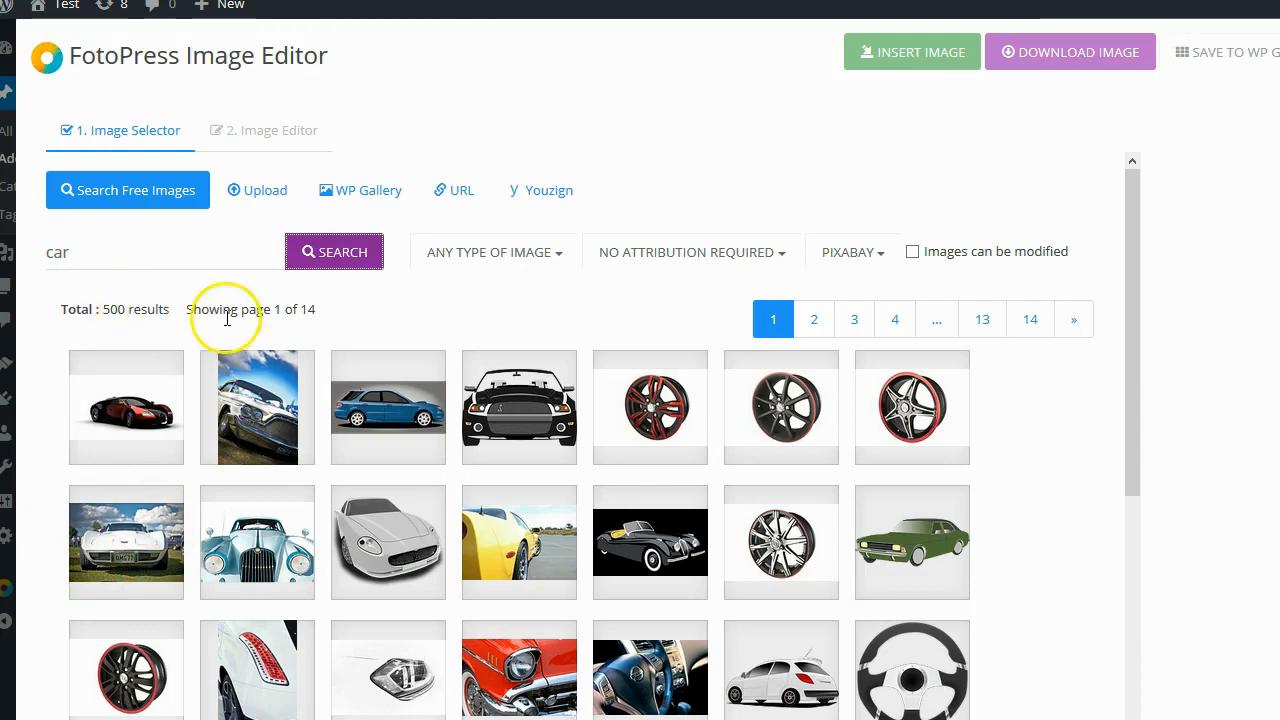
Browse the car results, select the red and black sports car and open it for editing.
scroll(440, 430, down, 1)
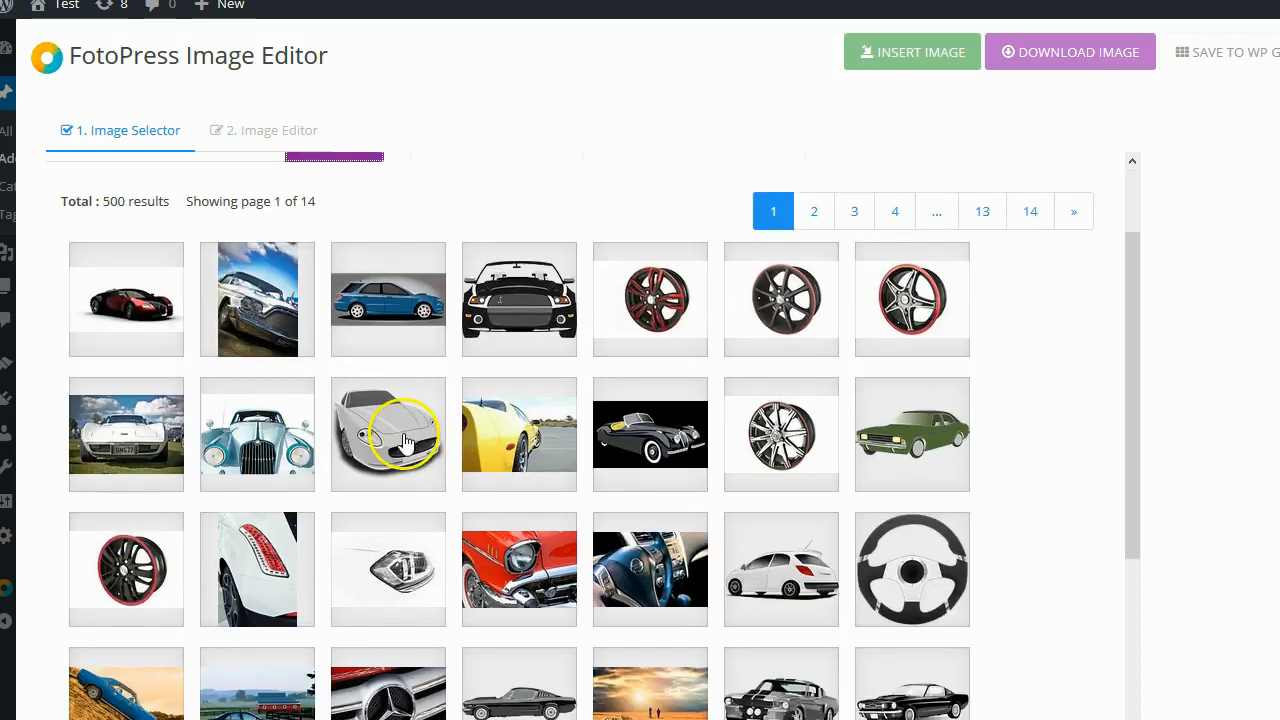
scroll(675, 476, down, 3)
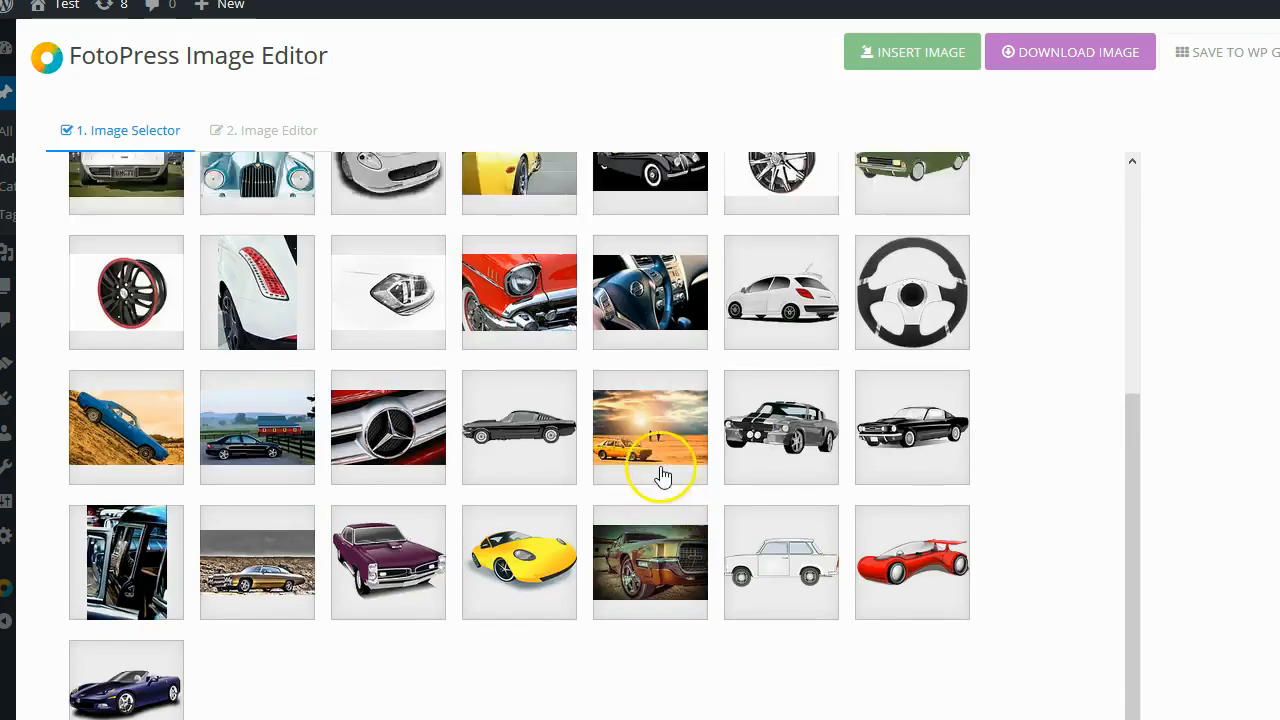
scroll(657, 471, up, 3)
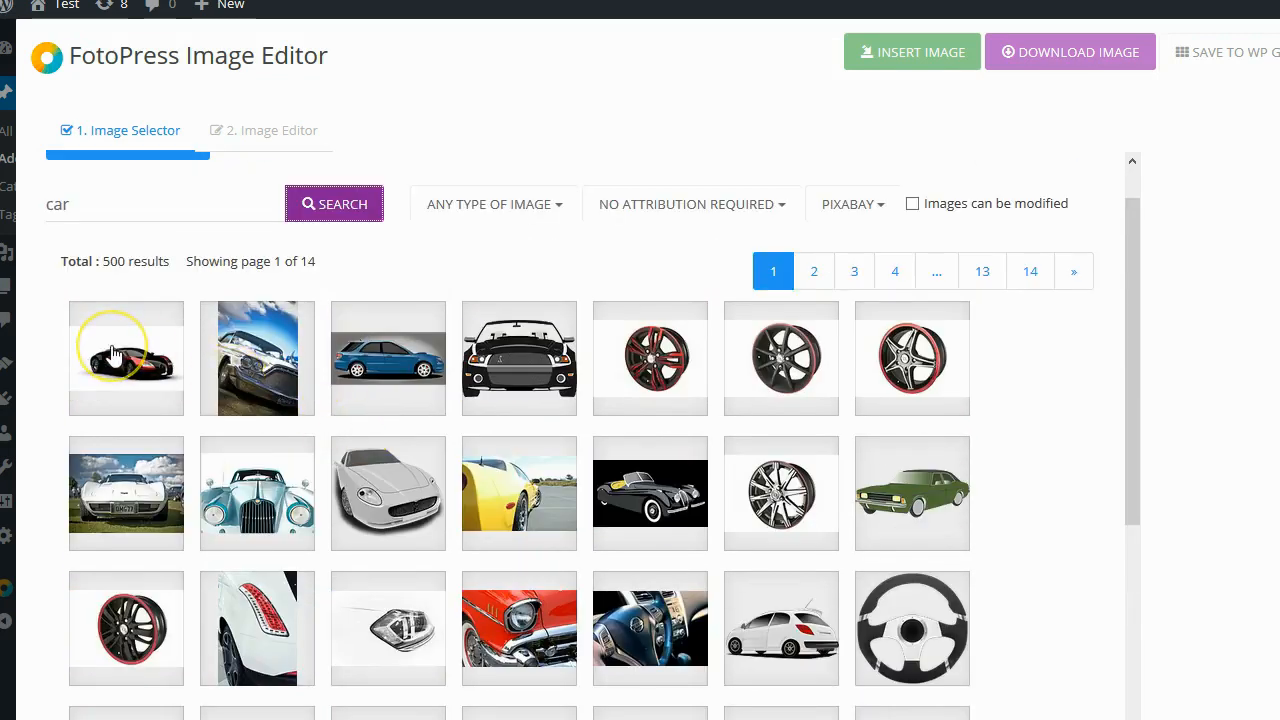
click(112, 350)
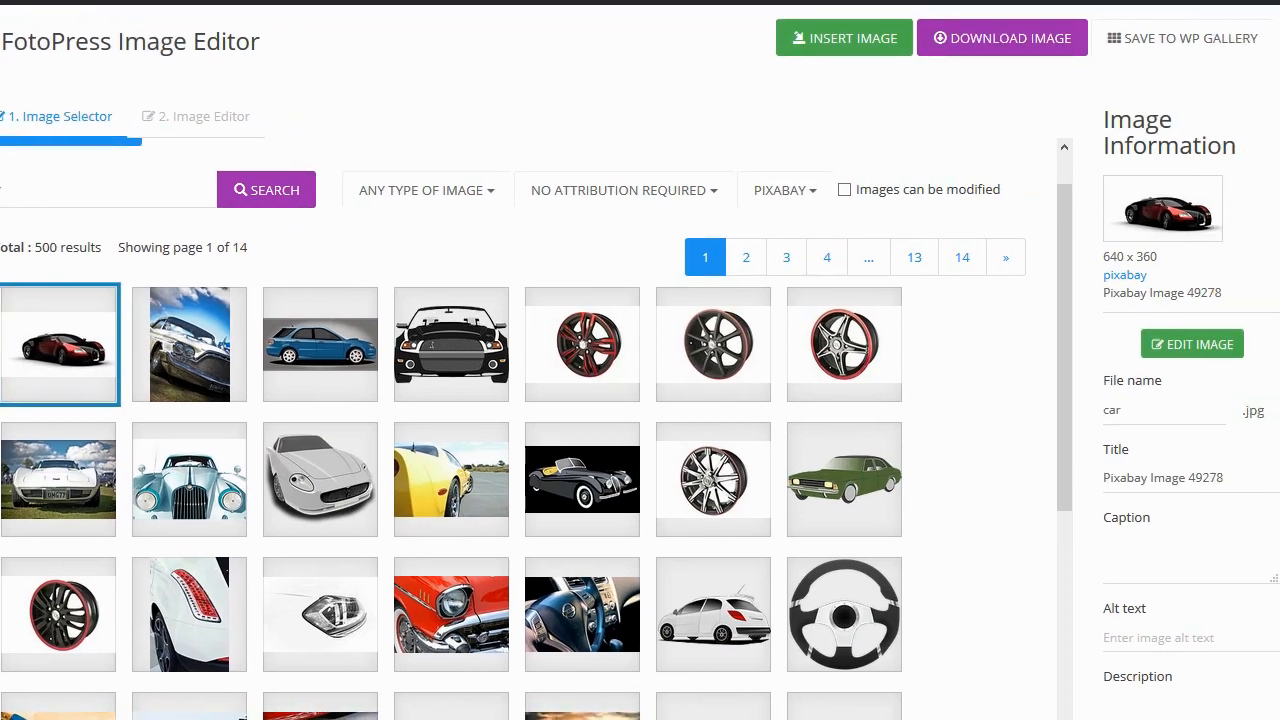
click(1205, 350)
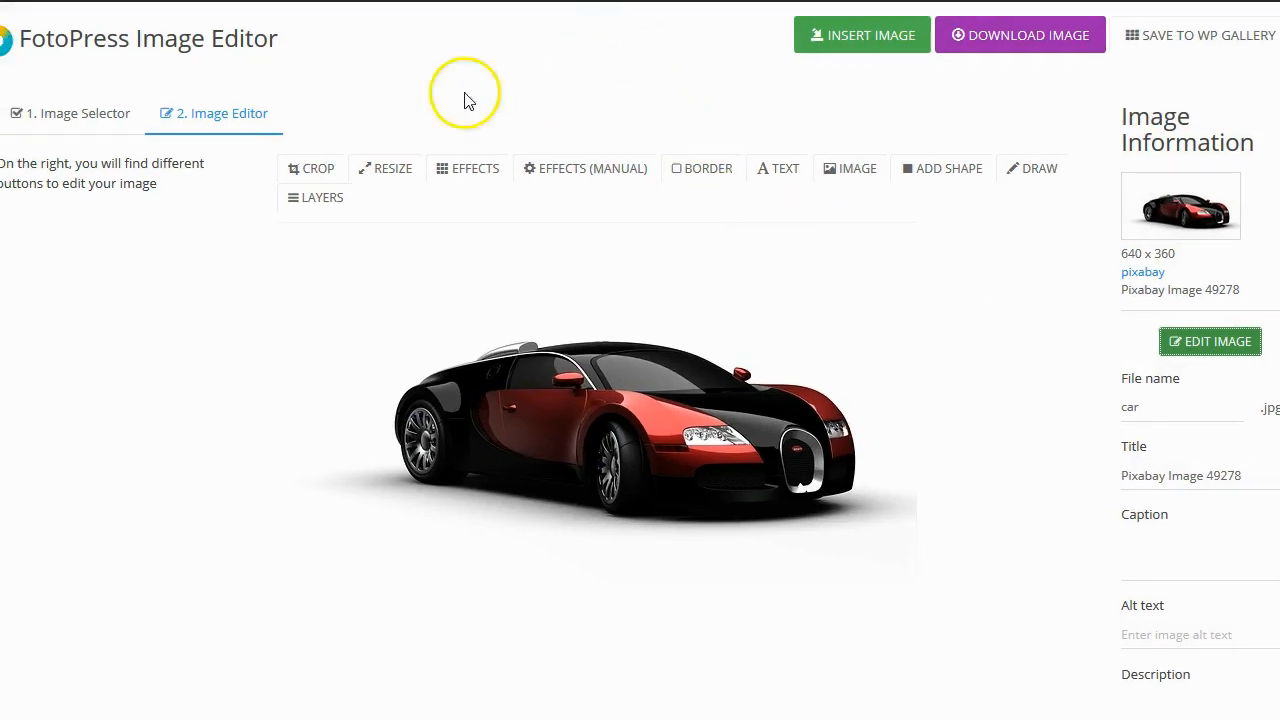
Crop the car image closely around the car, to about 546 px wide and 258 px high.
click(408, 174)
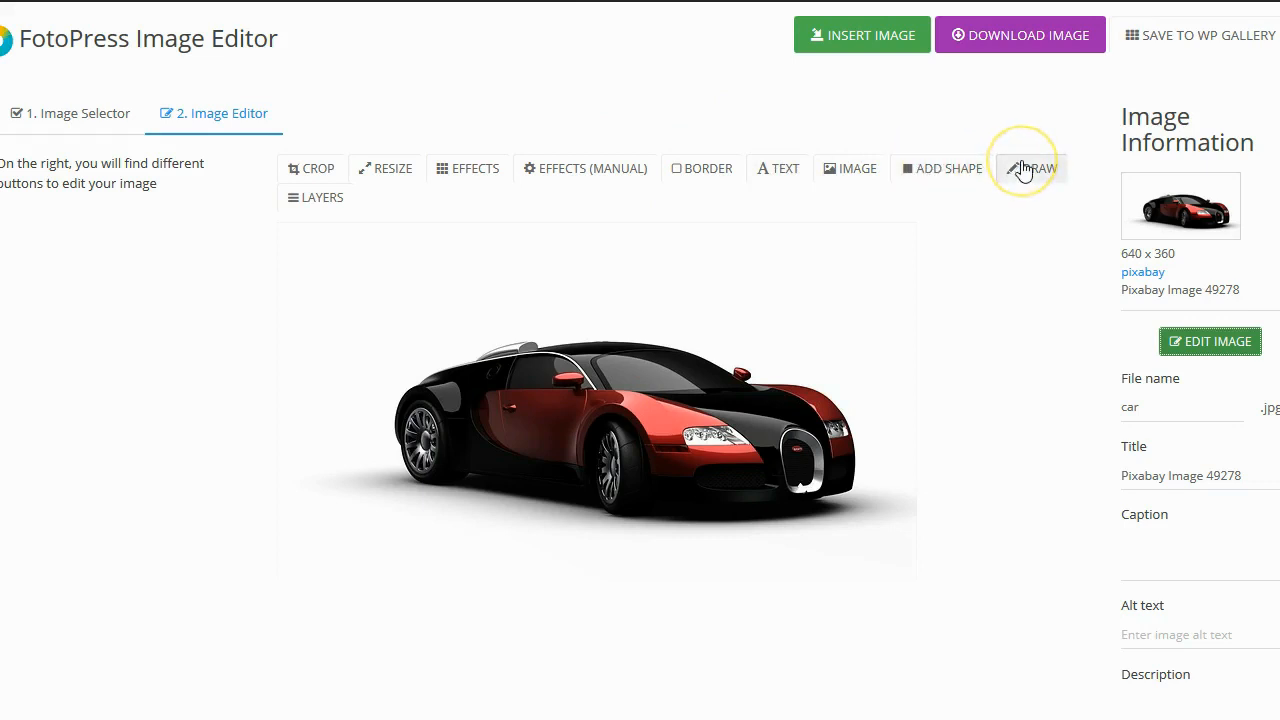
click(310, 175)
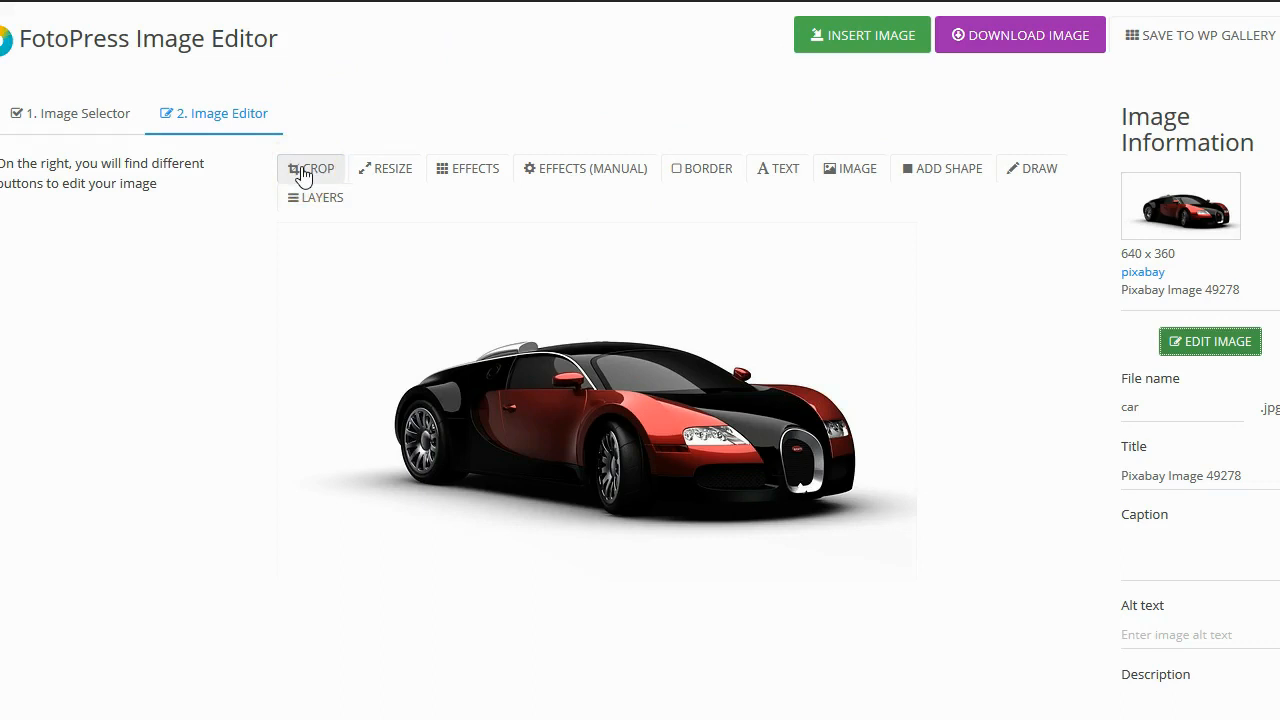
click(303, 175)
click(126, 228)
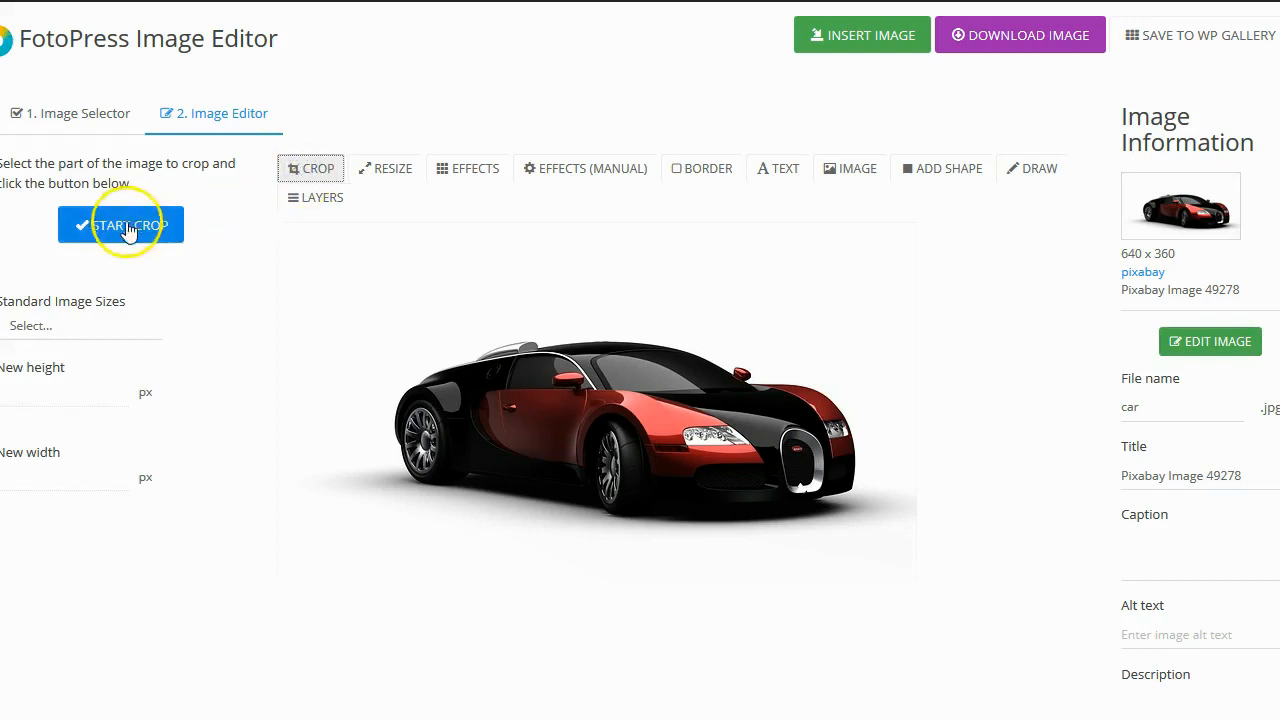
drag(297, 242, 365, 288)
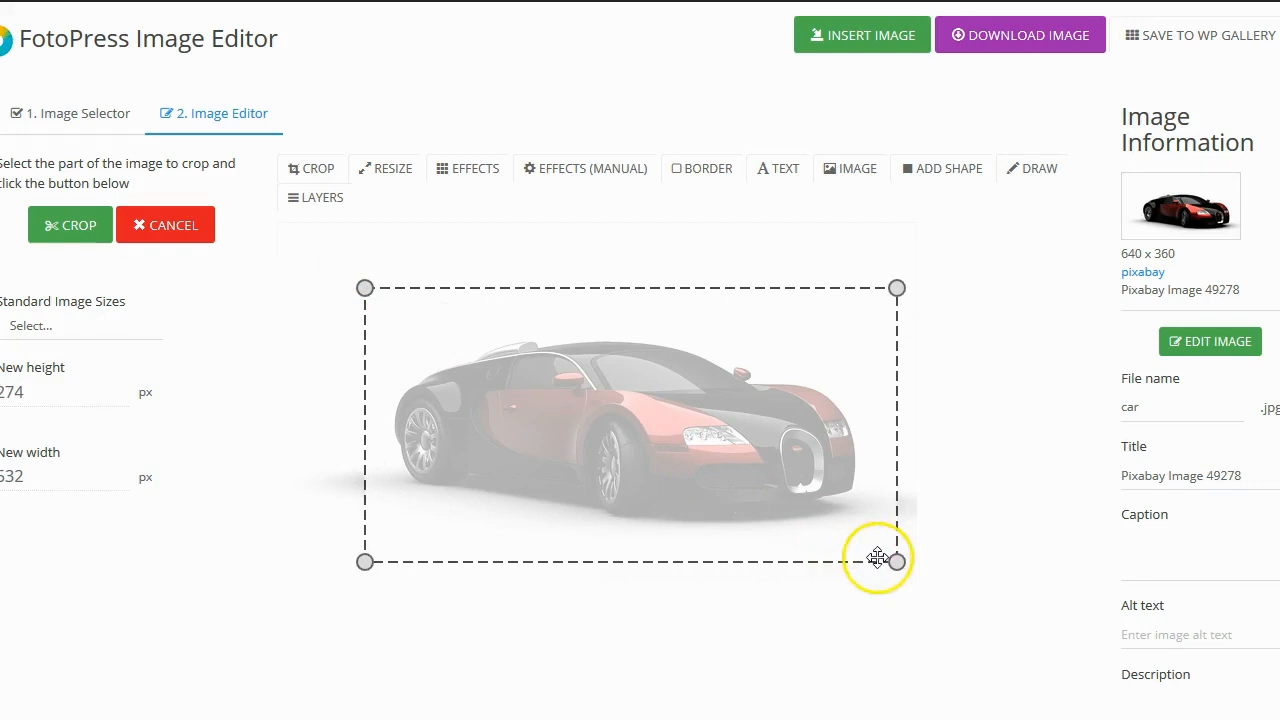
mouse_move(895, 562)
mouse_down()
mouse_move(877, 557)
mouse_move(909, 545)
mouse_up()
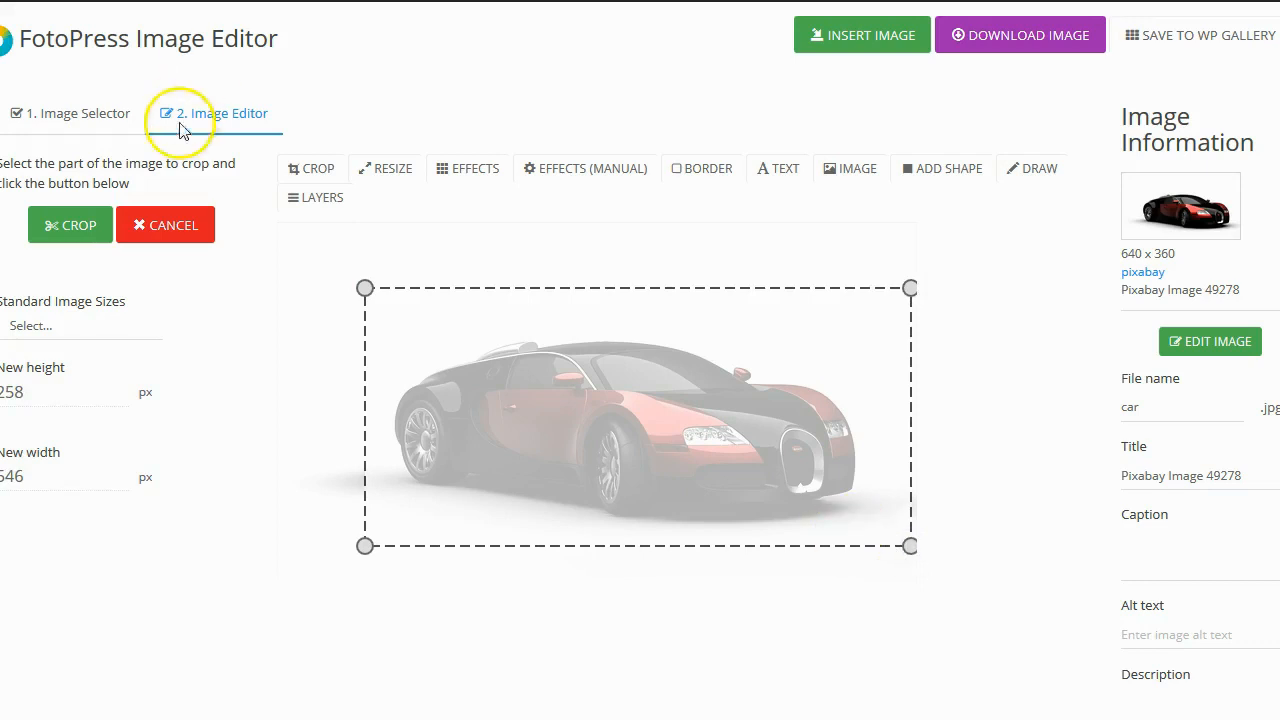
click(80, 229)
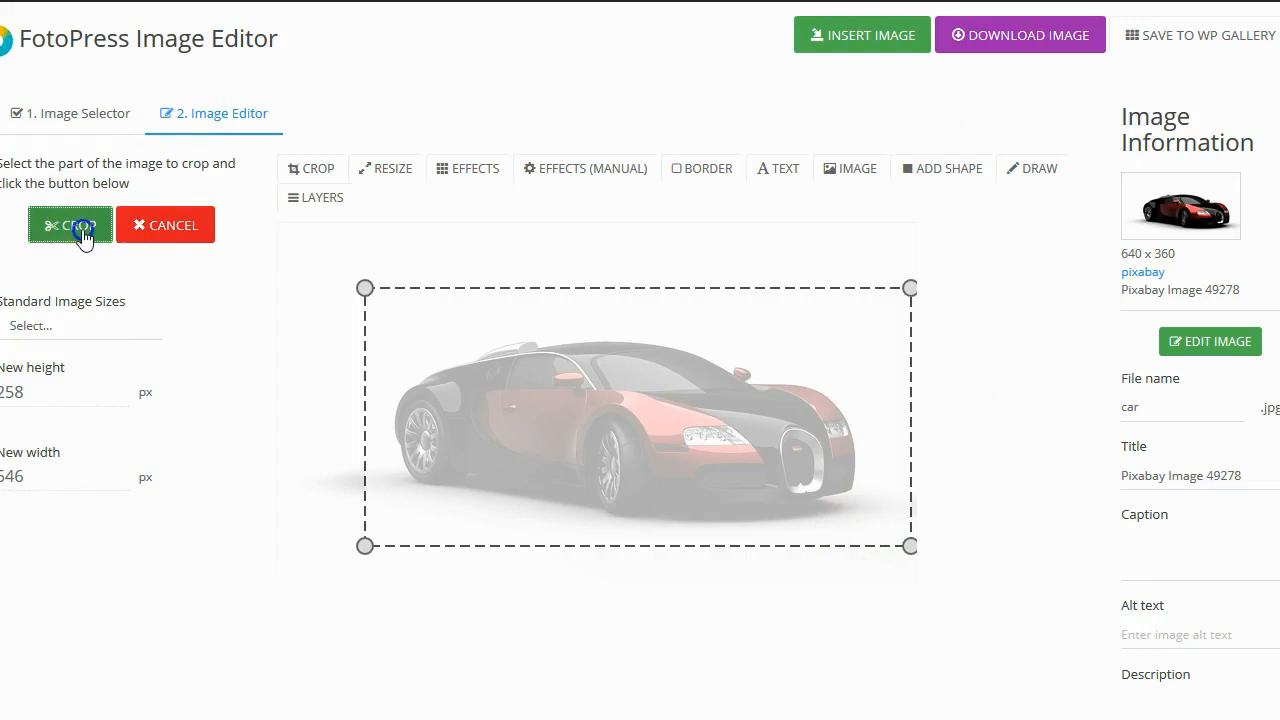
Resize the cropped car image proportionally to 455 px wide and 215 px high.
click(391, 180)
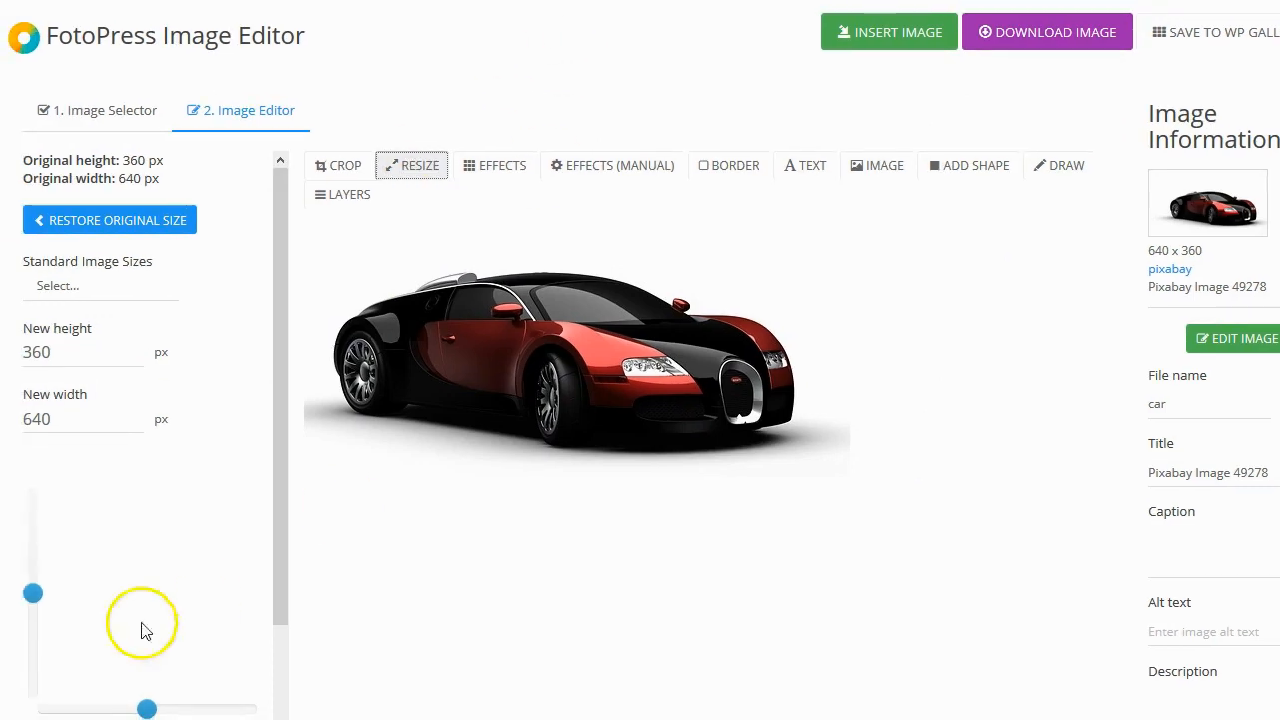
click(57, 413)
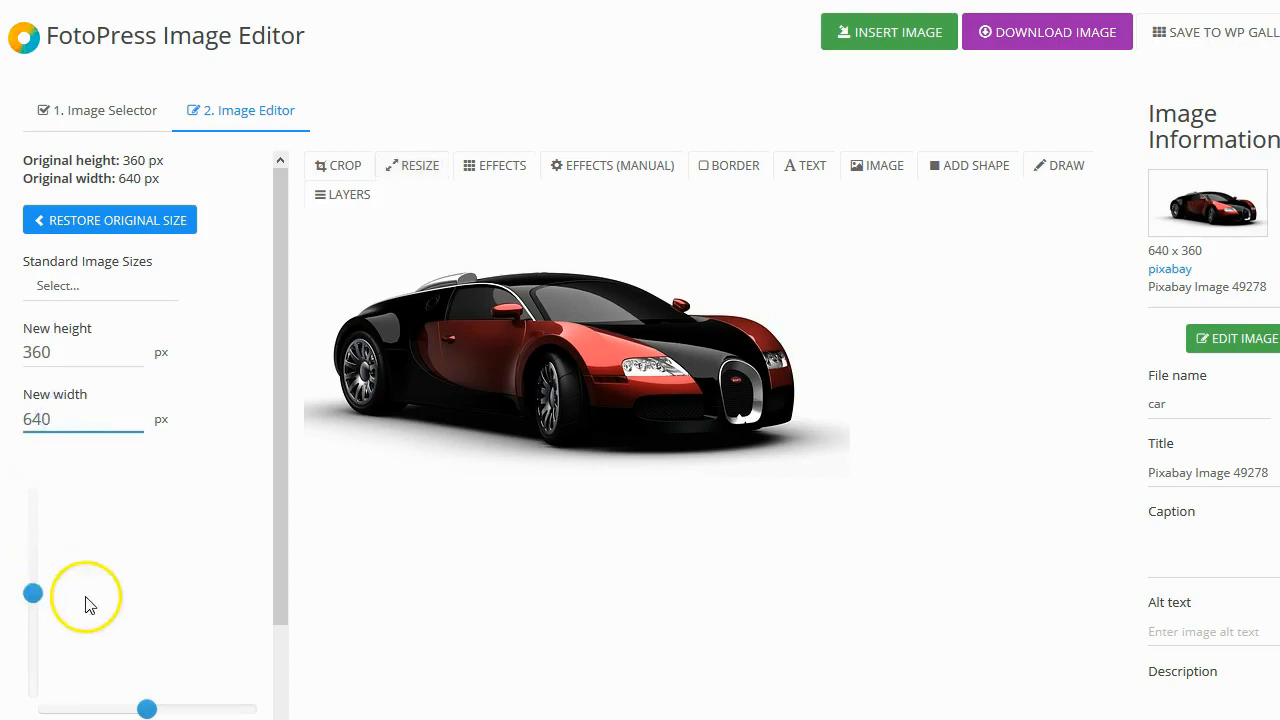
mouse_move(149, 709)
mouse_down()
mouse_move(194, 705)
mouse_move(121, 704)
mouse_move(137, 708)
mouse_up()
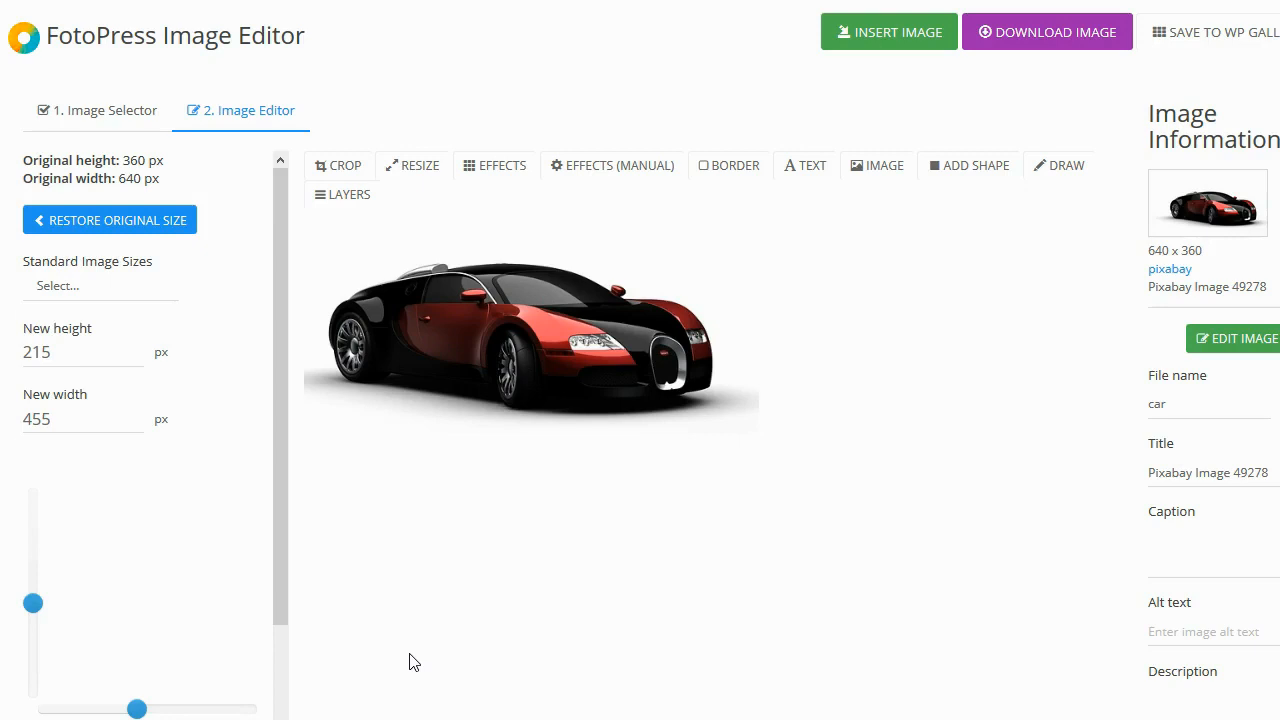
mouse_move(136, 715)
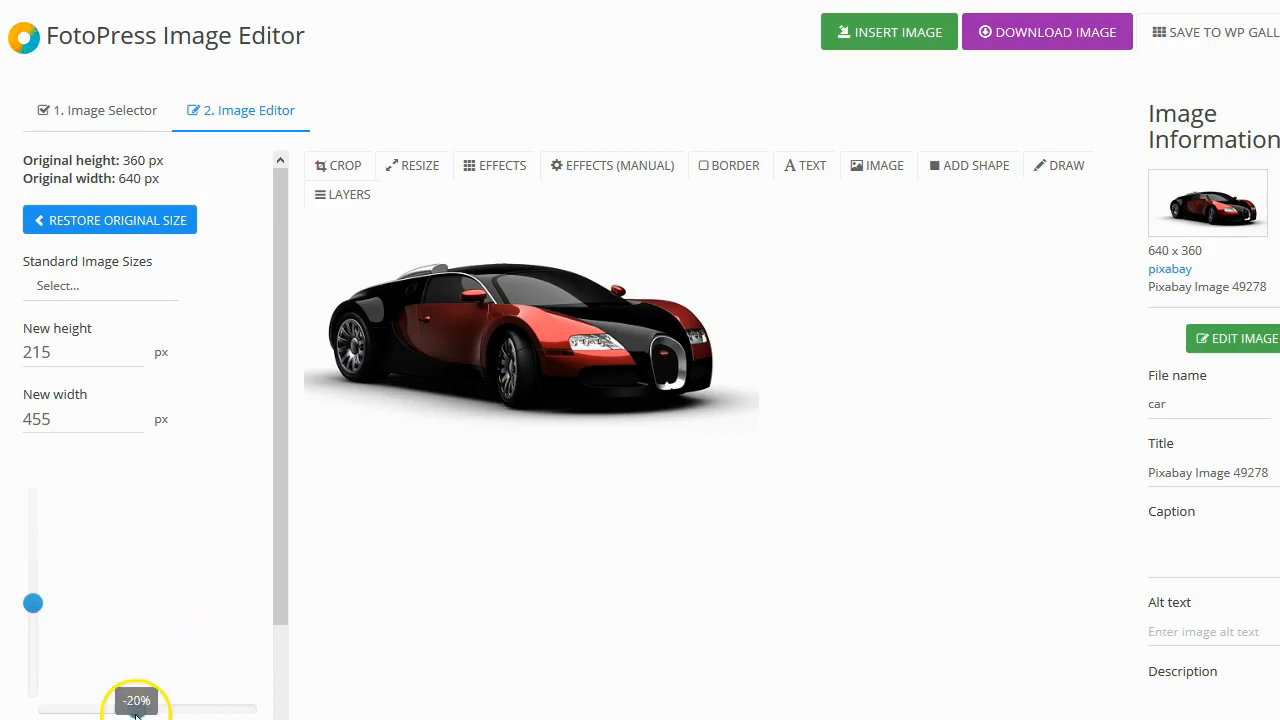
Enlarge the cropped car image proportionally, setting its new width to 650 px.
drag(136, 715, 165, 713)
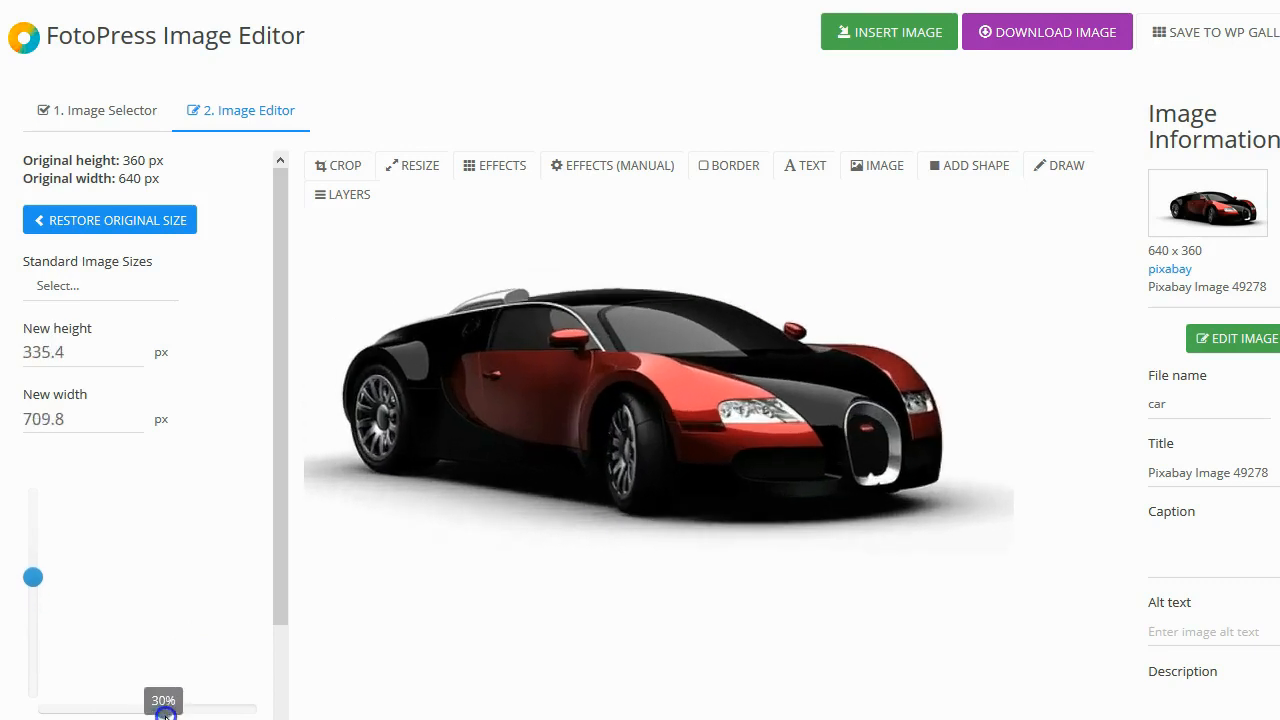
click(84, 420)
drag(72, 421, 6, 421)
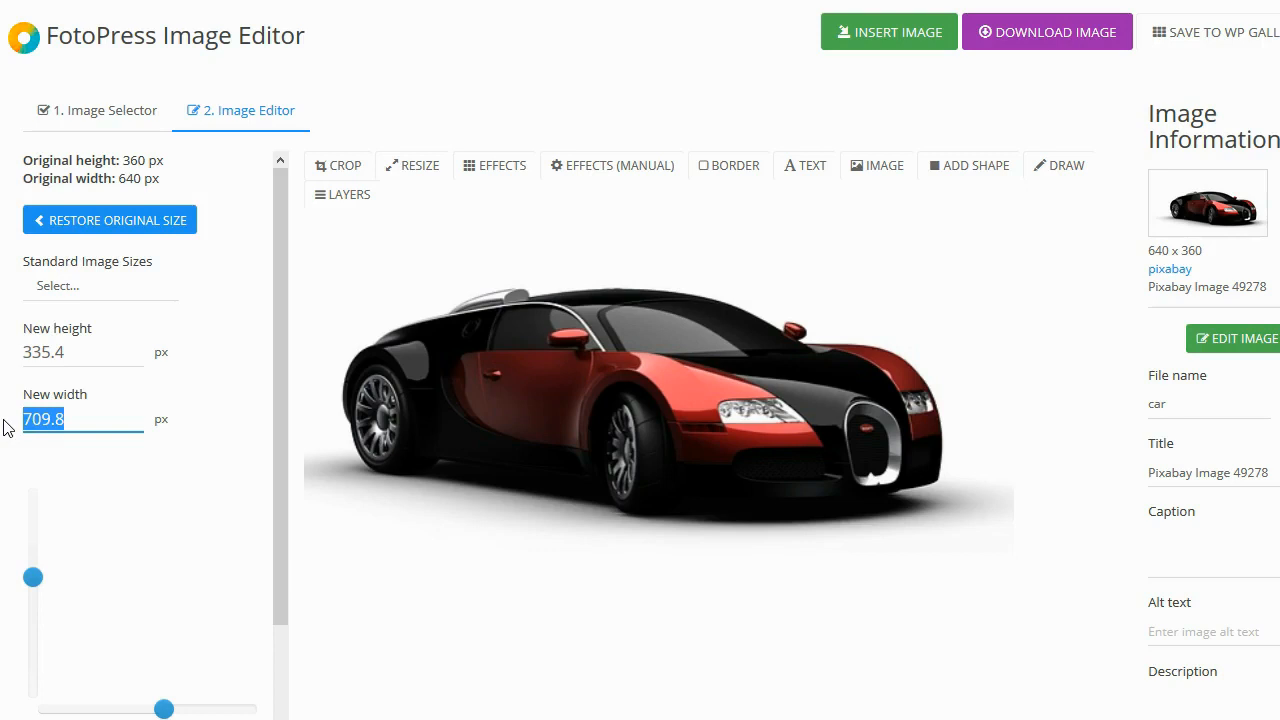
text(650)
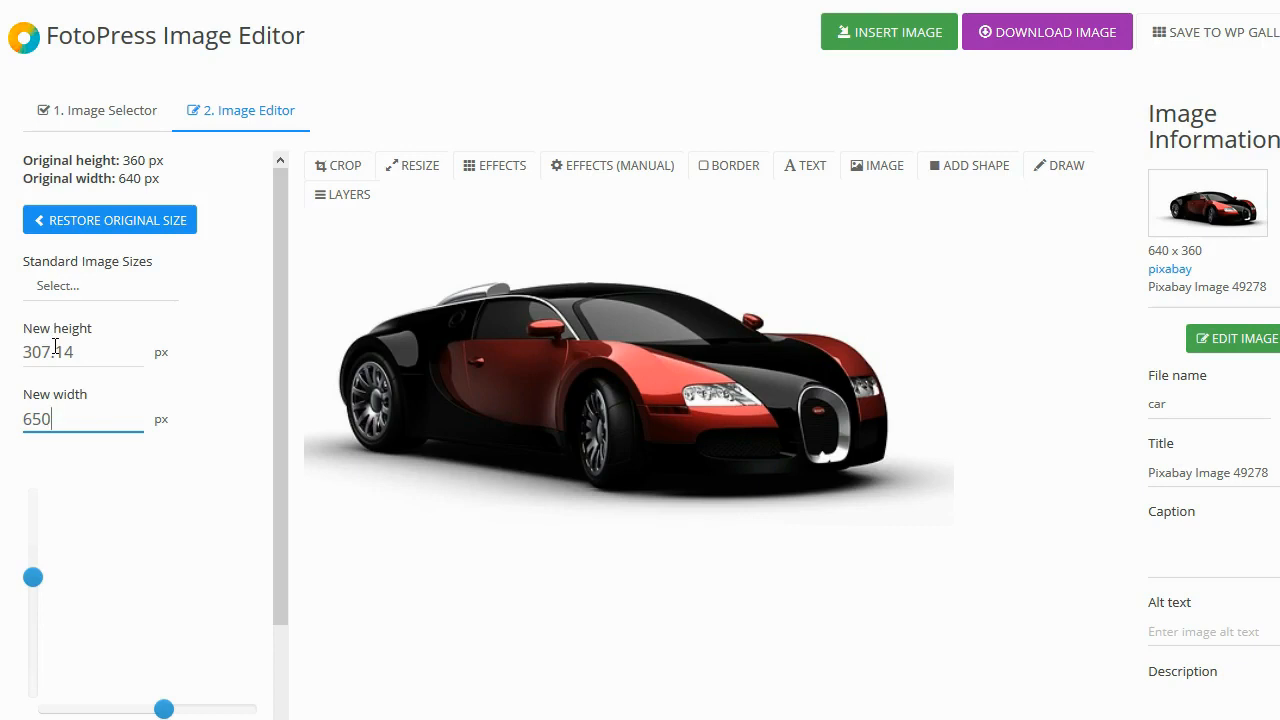
text(brett)
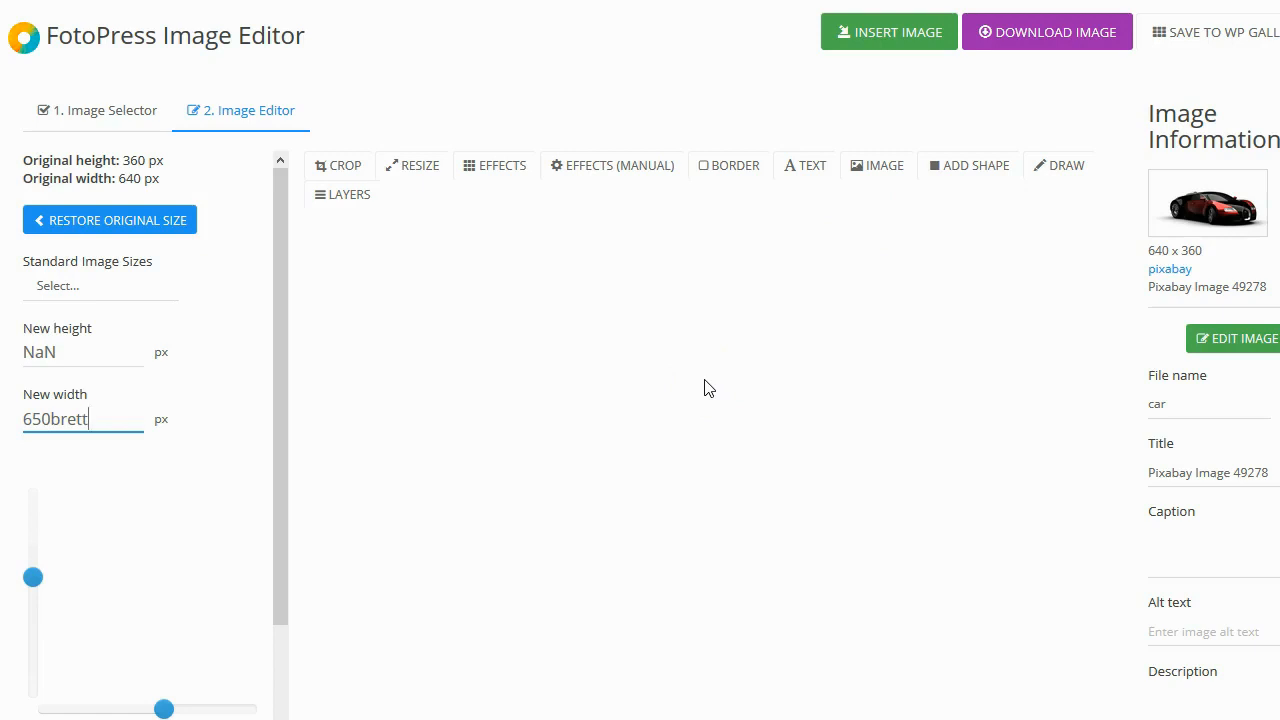
key(BackSpace)
key(BackSpace)
key(BackSpace)
key(BackSpace)
key(BackSpace)
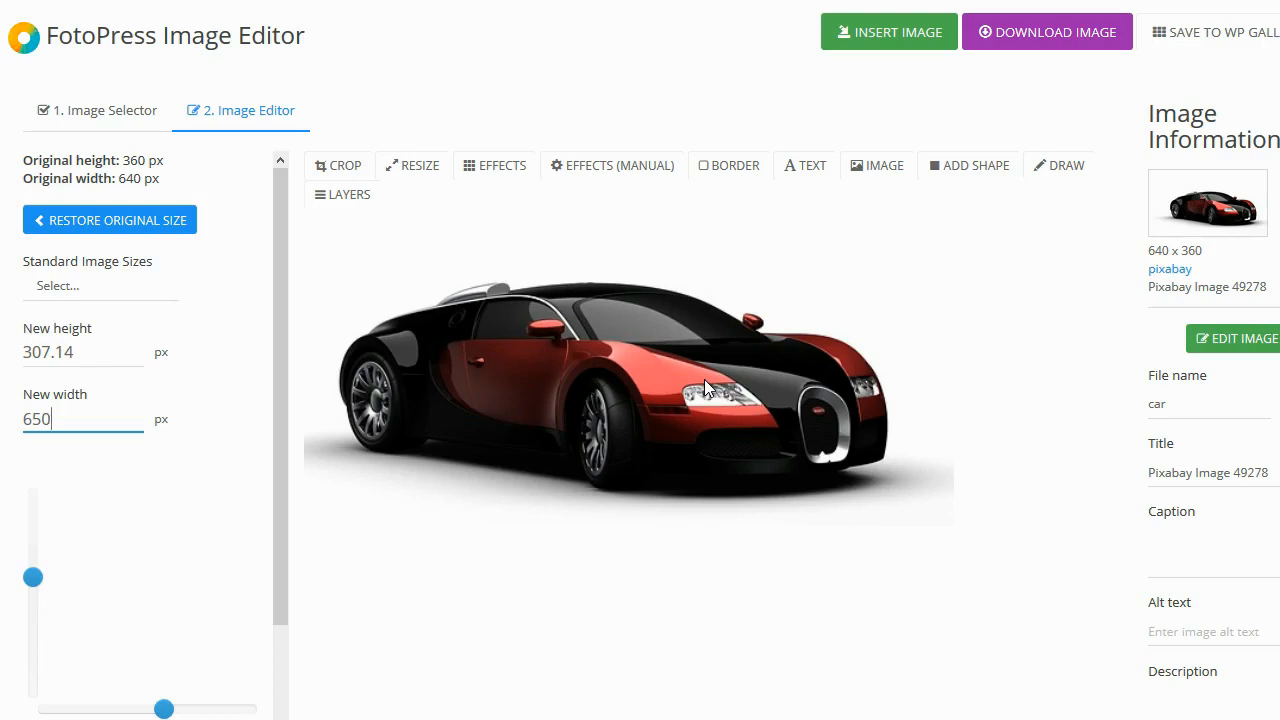
text(dfgdfg)
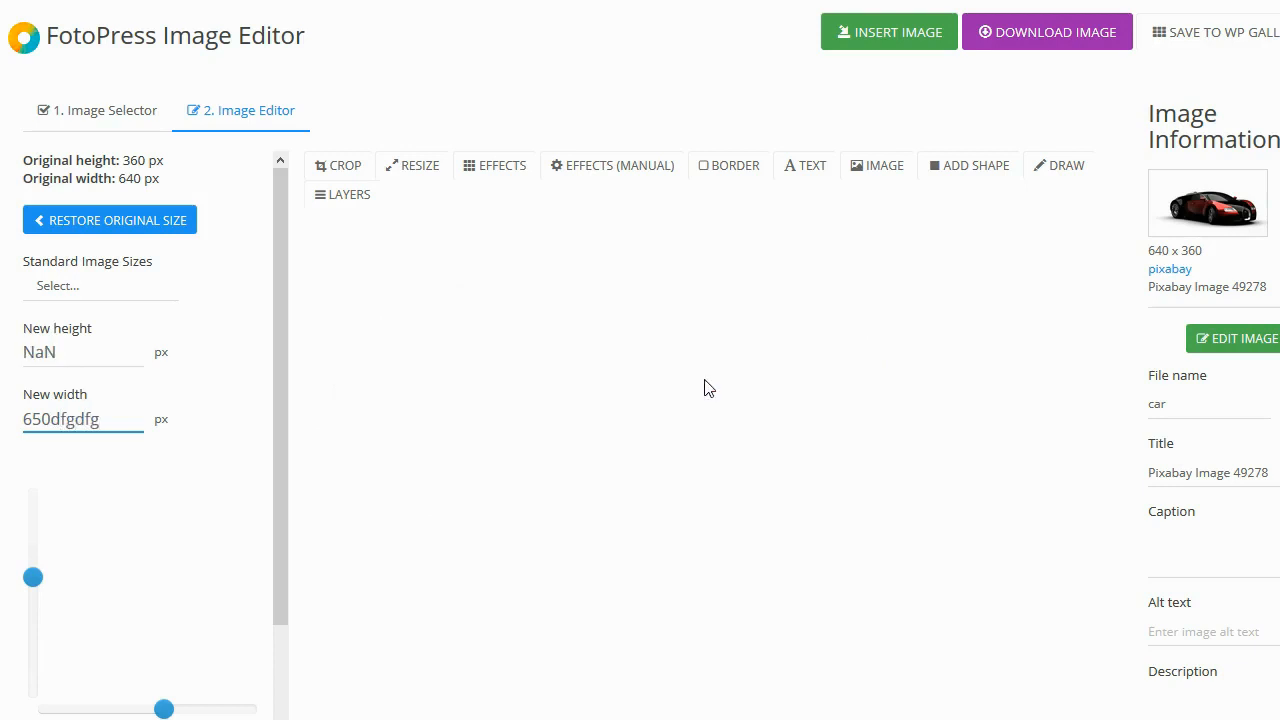
key(BackSpace)
key(BackSpace)
key(BackSpace)
key(BackSpace)
key(BackSpace)
key(BackSpace)
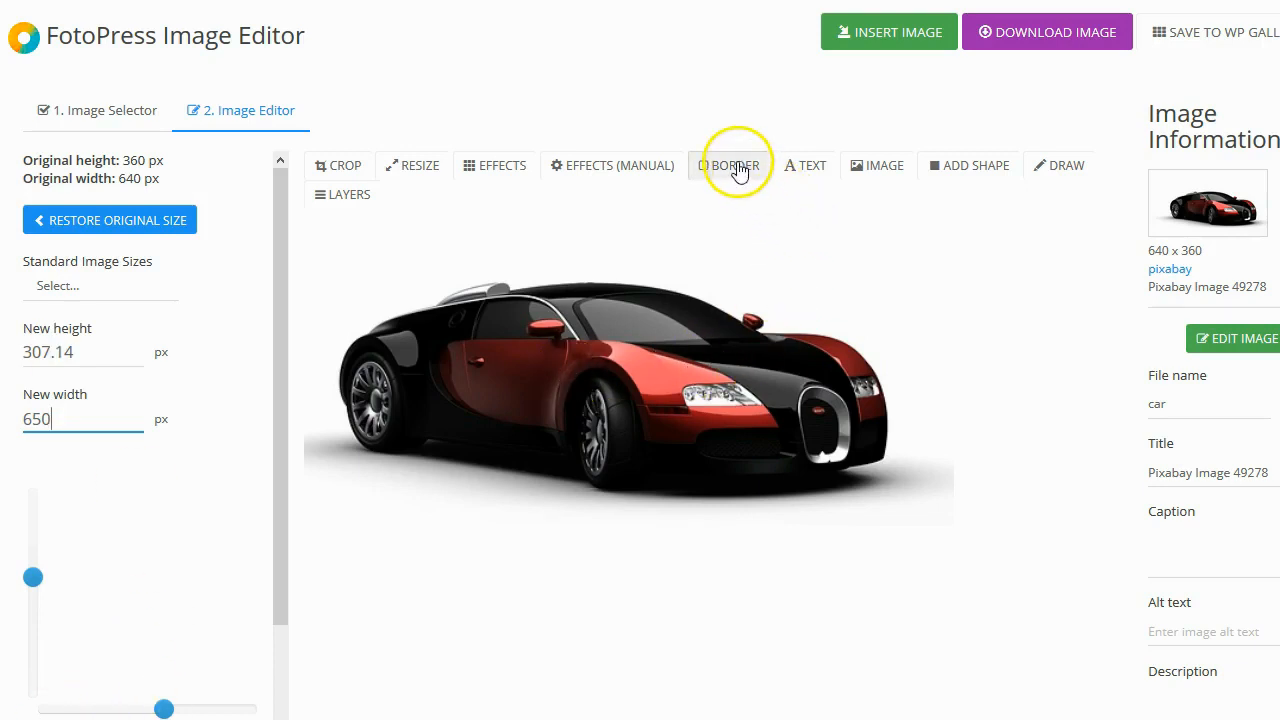
Try the Black and White, Grayscale, Bump, Edge detection and Emboss effects on the car image and restore the original look.
click(817, 174)
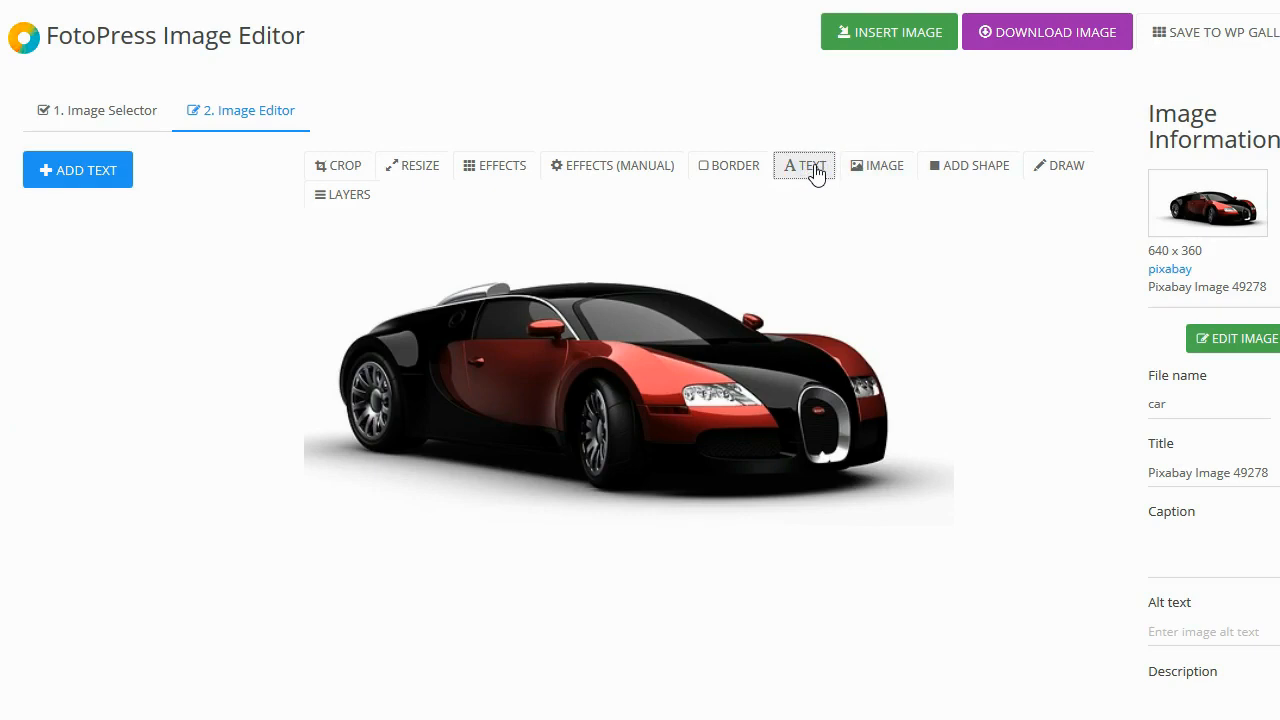
click(499, 168)
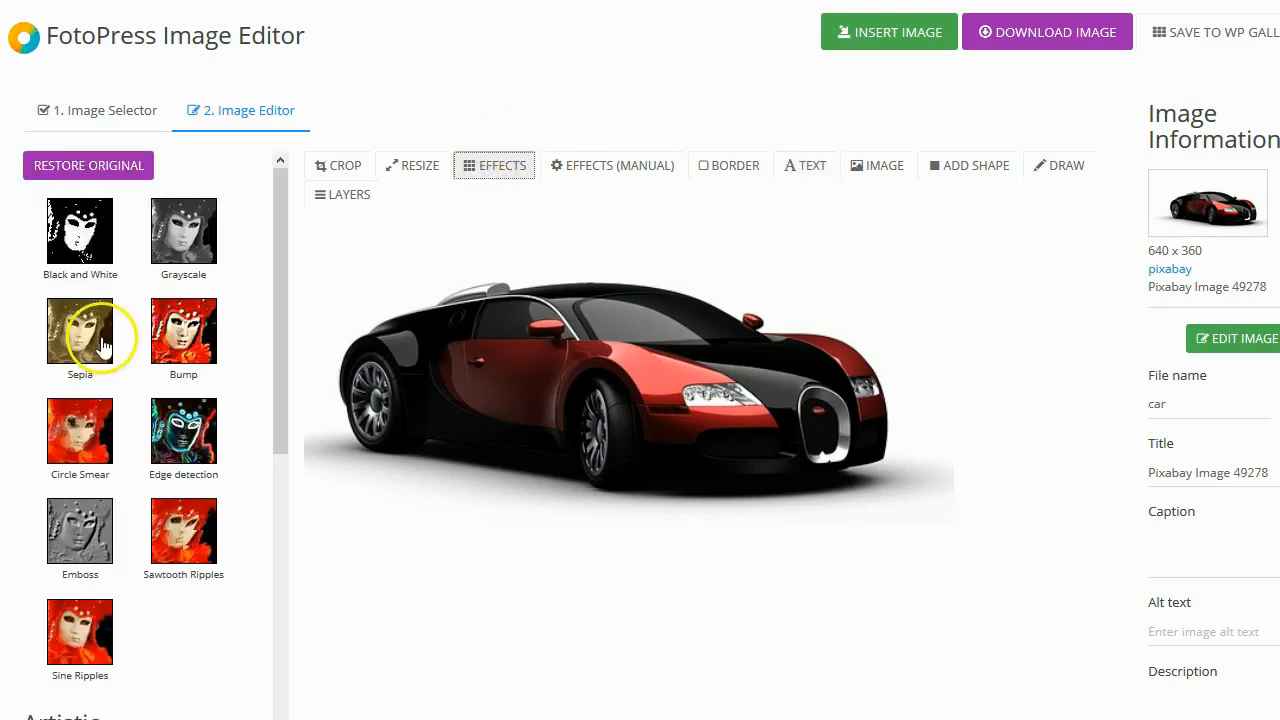
click(86, 229)
click(168, 228)
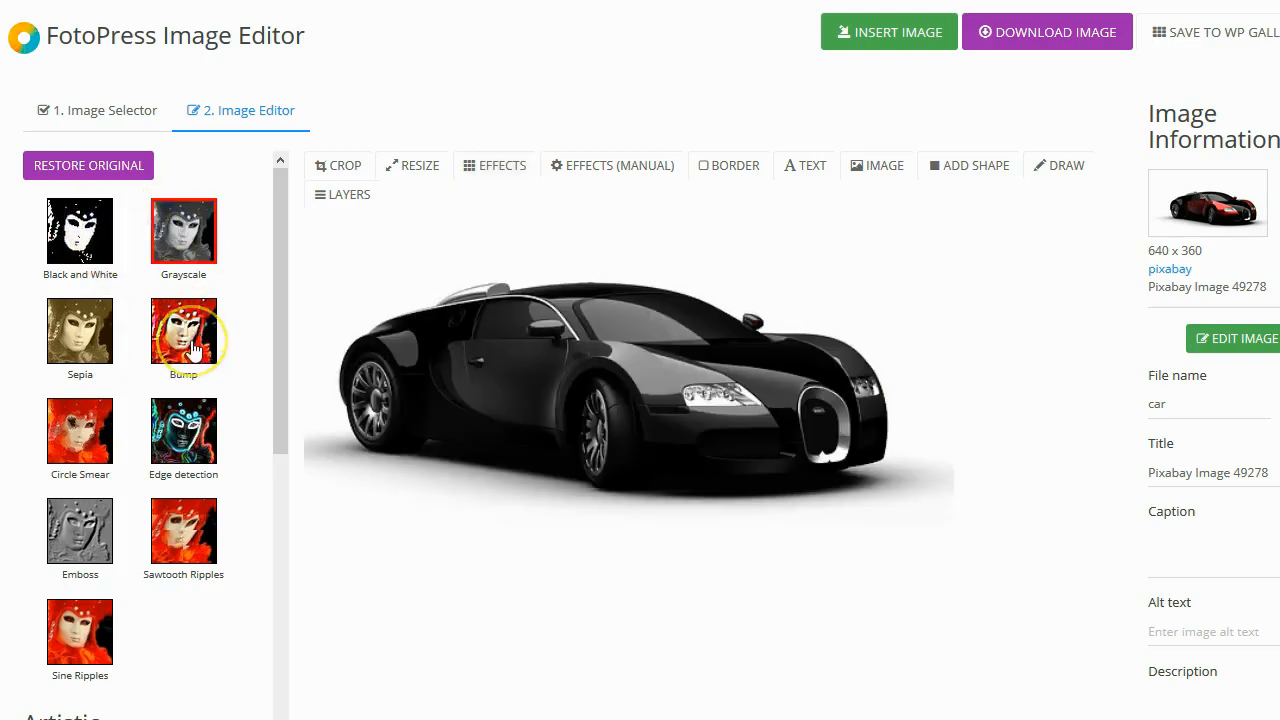
click(195, 350)
click(183, 440)
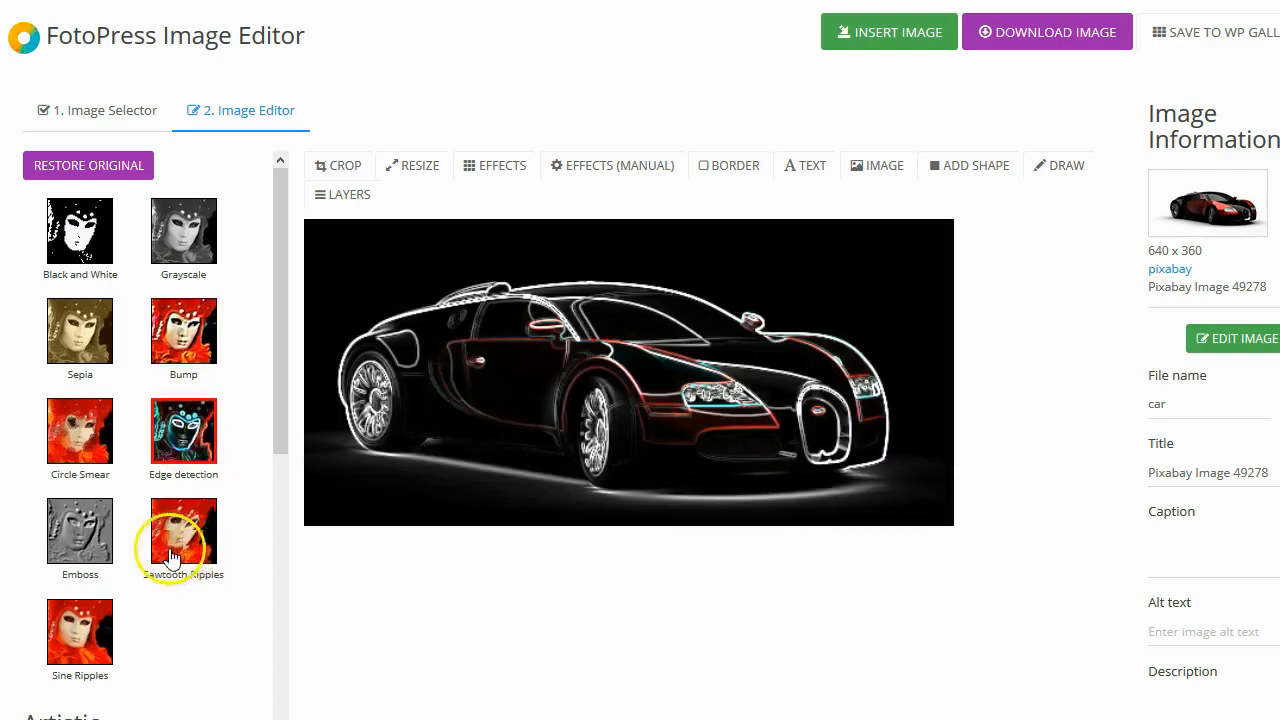
click(90, 580)
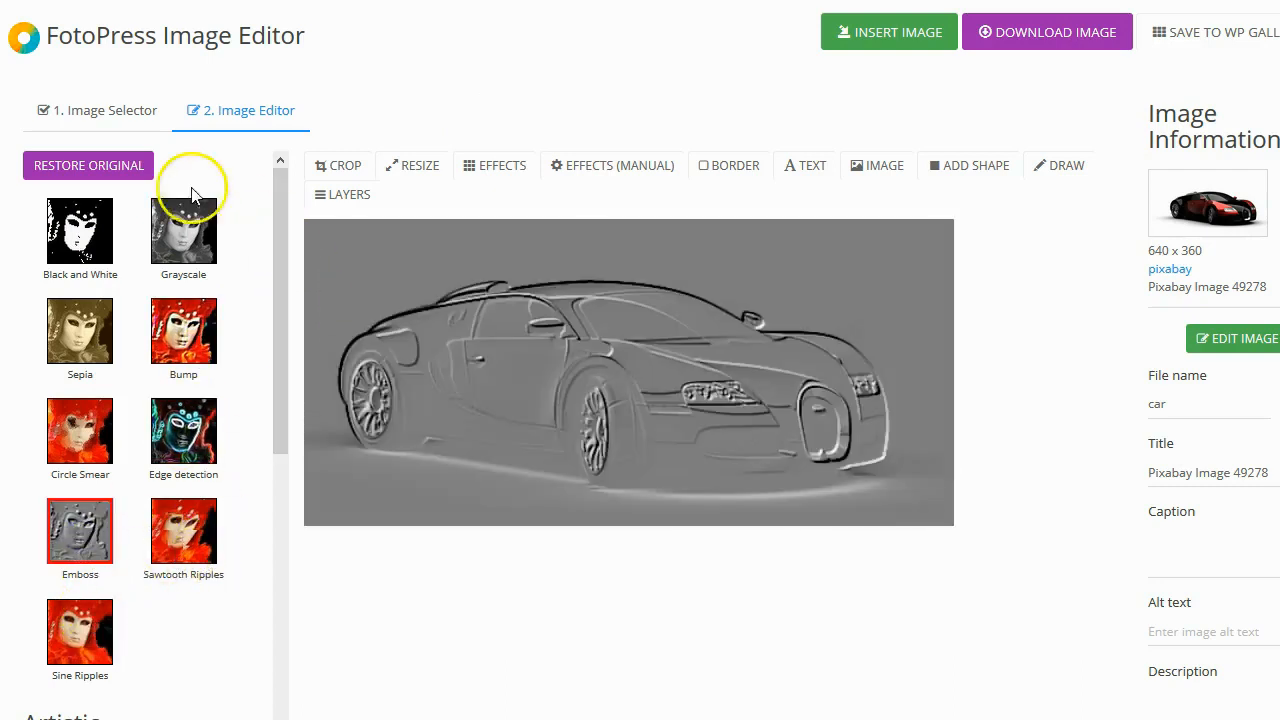
click(82, 170)
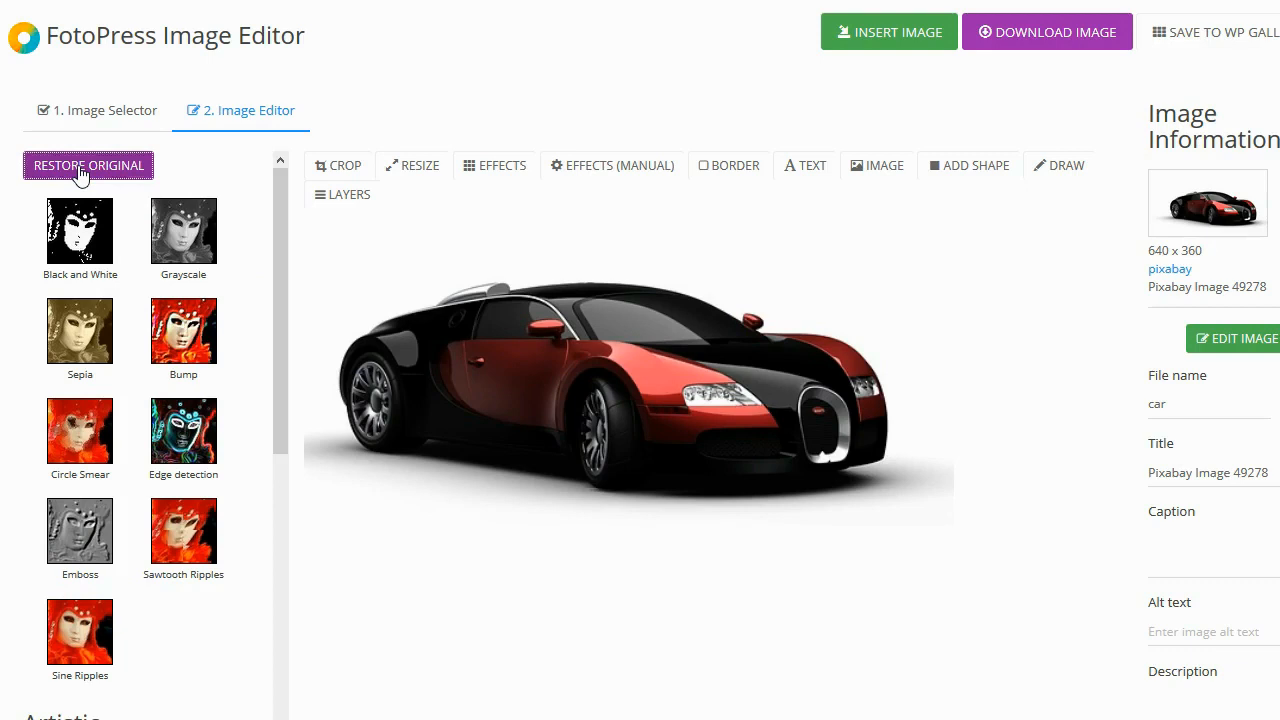
Using the manual effects, raise the car image's brightness slightly and lower its hue to turn the red bodywork blue.
click(584, 166)
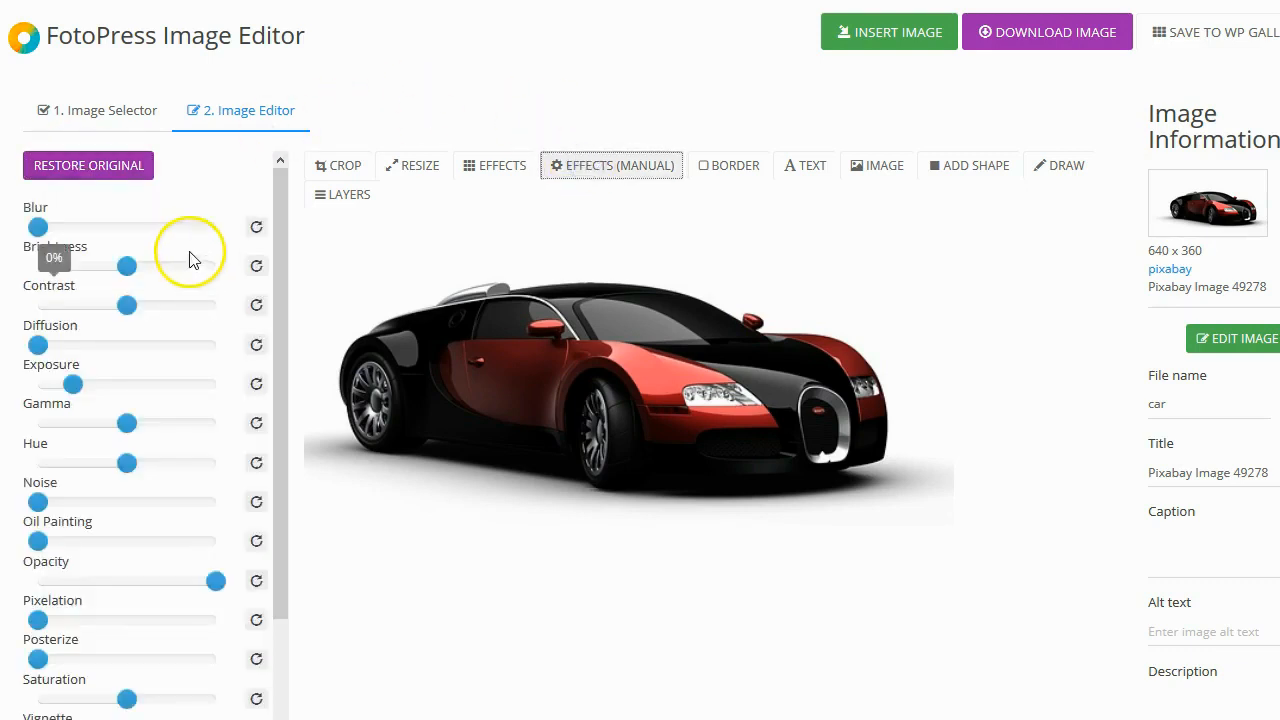
mouse_move(130, 280)
mouse_down()
mouse_move(108, 270)
mouse_move(144, 268)
mouse_up()
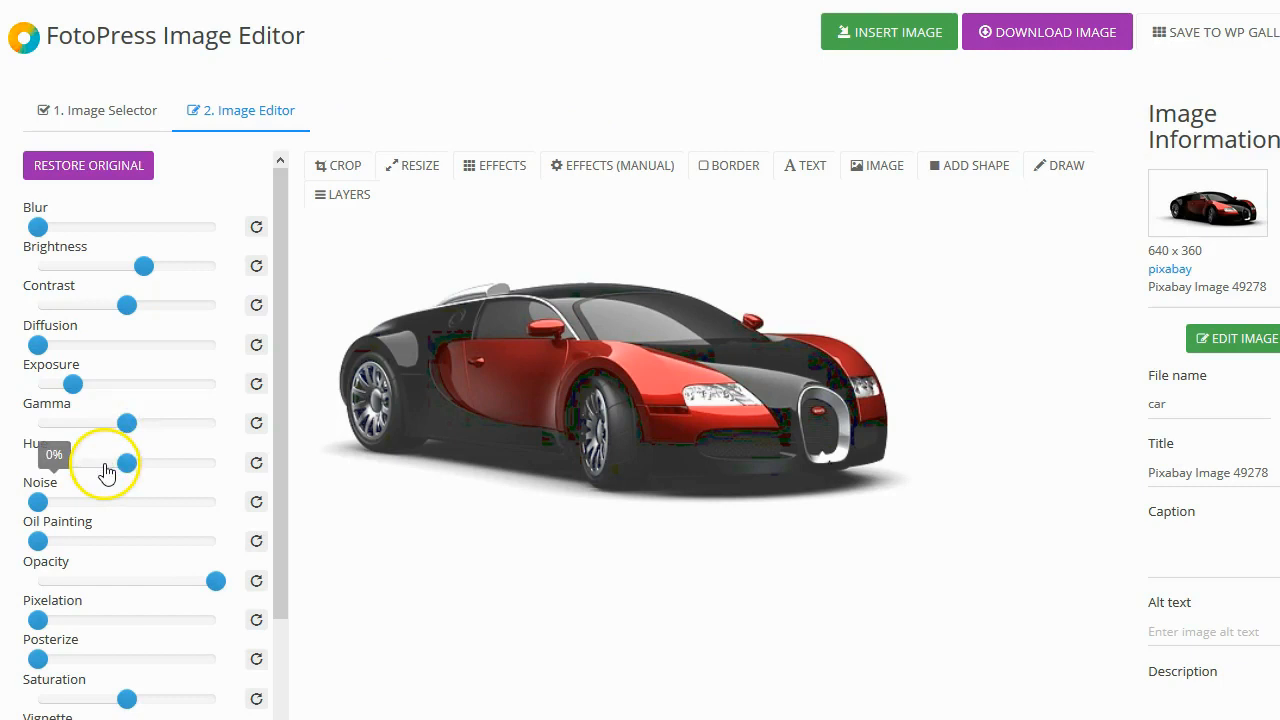
scroll(110, 472, down, 1)
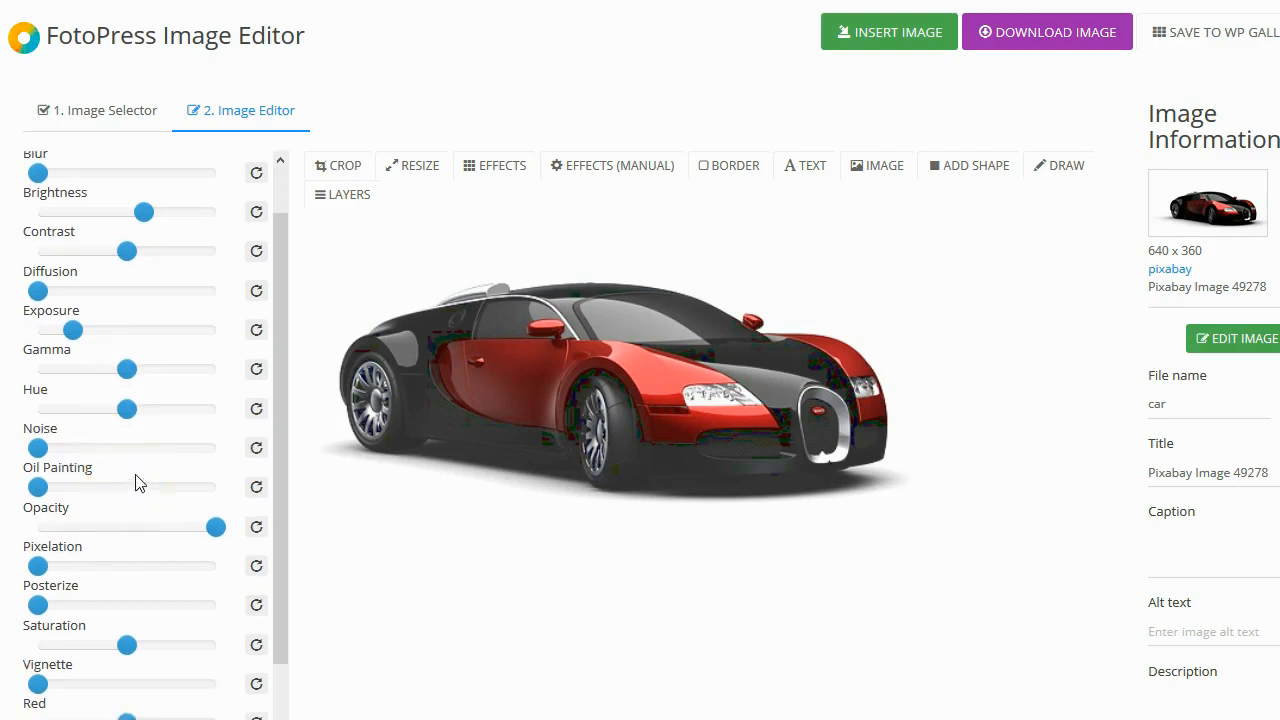
scroll(135, 484, down, 1)
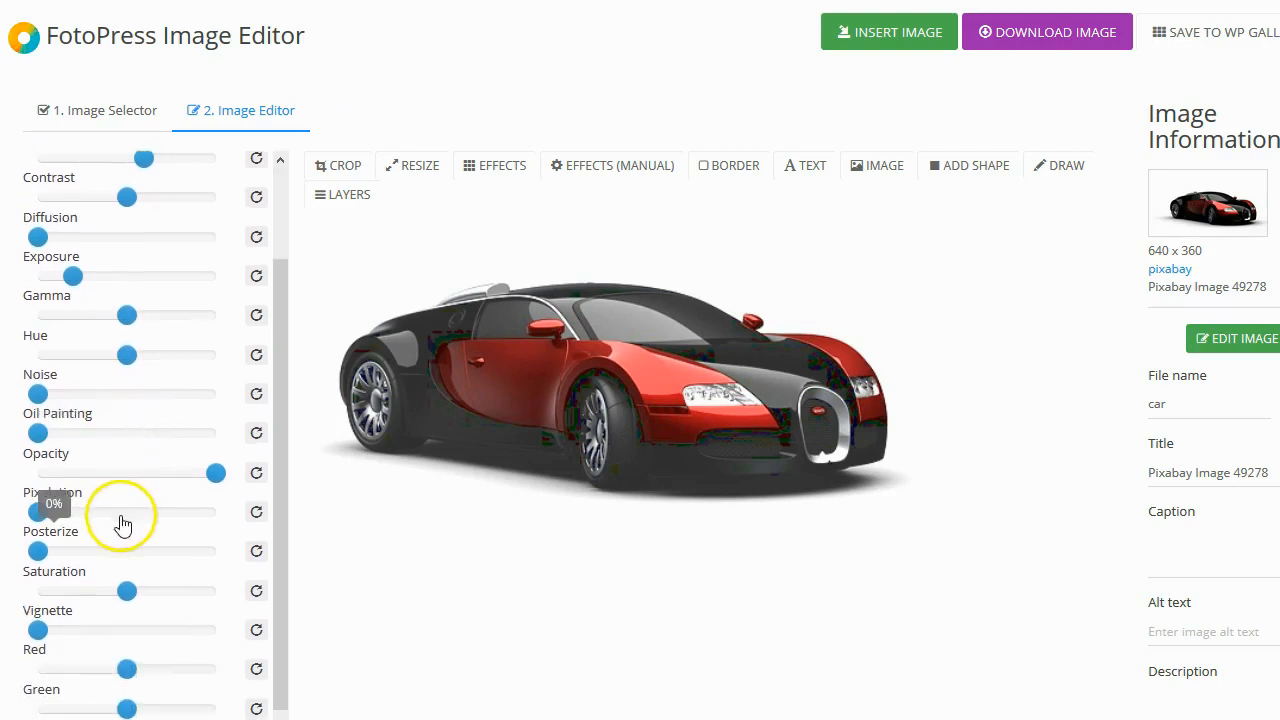
scroll(115, 540, down, 1)
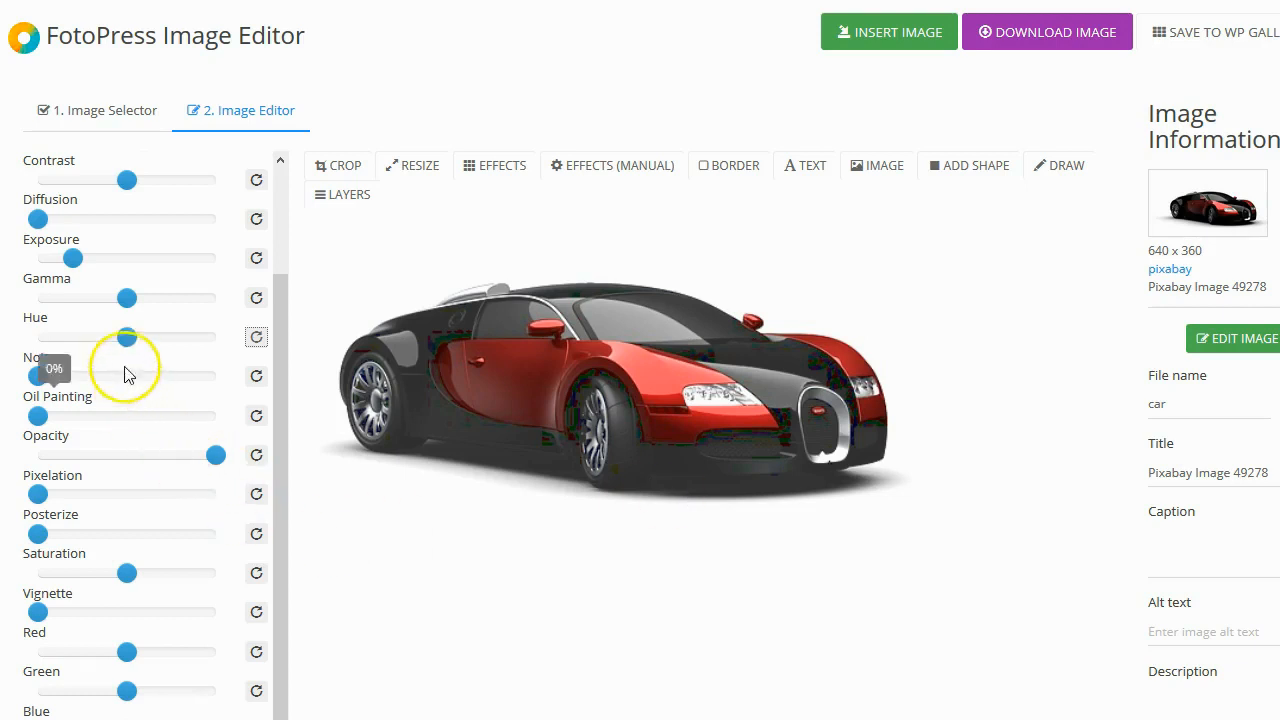
drag(124, 337, 90, 337)
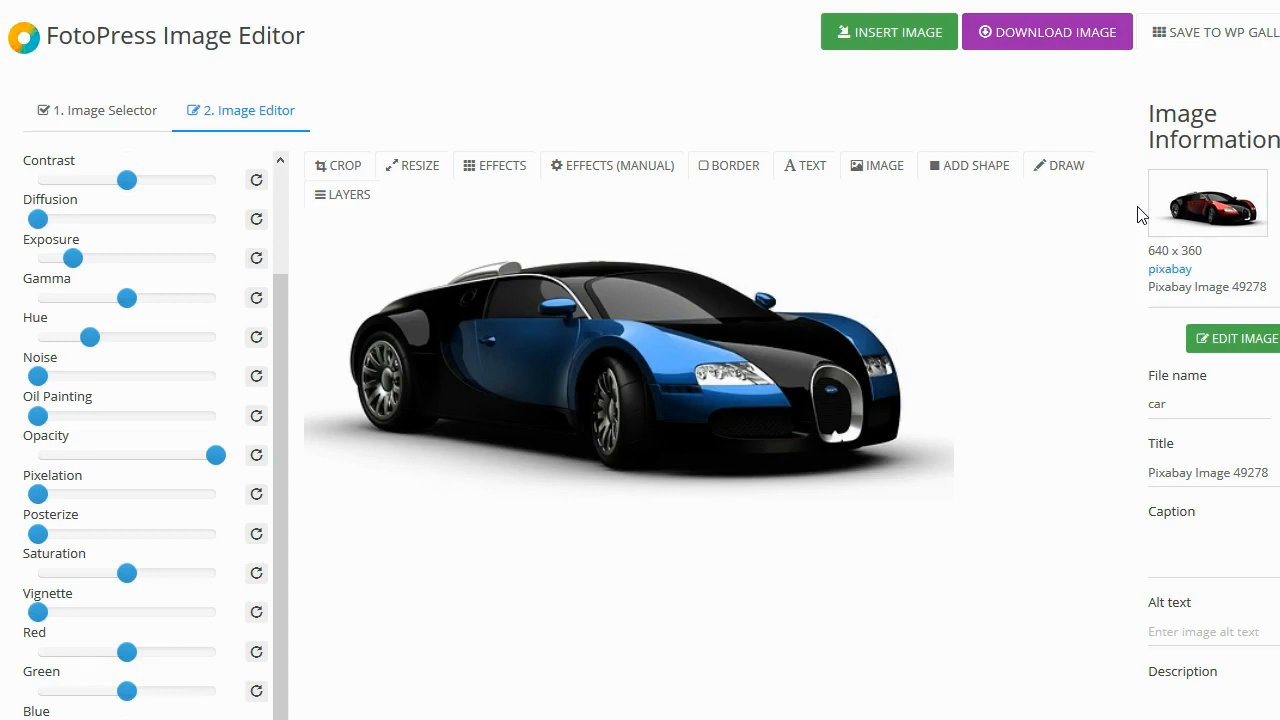
Save the edited blue car image to the WP gallery and insert it into the post.
click(1155, 207)
click(856, 30)
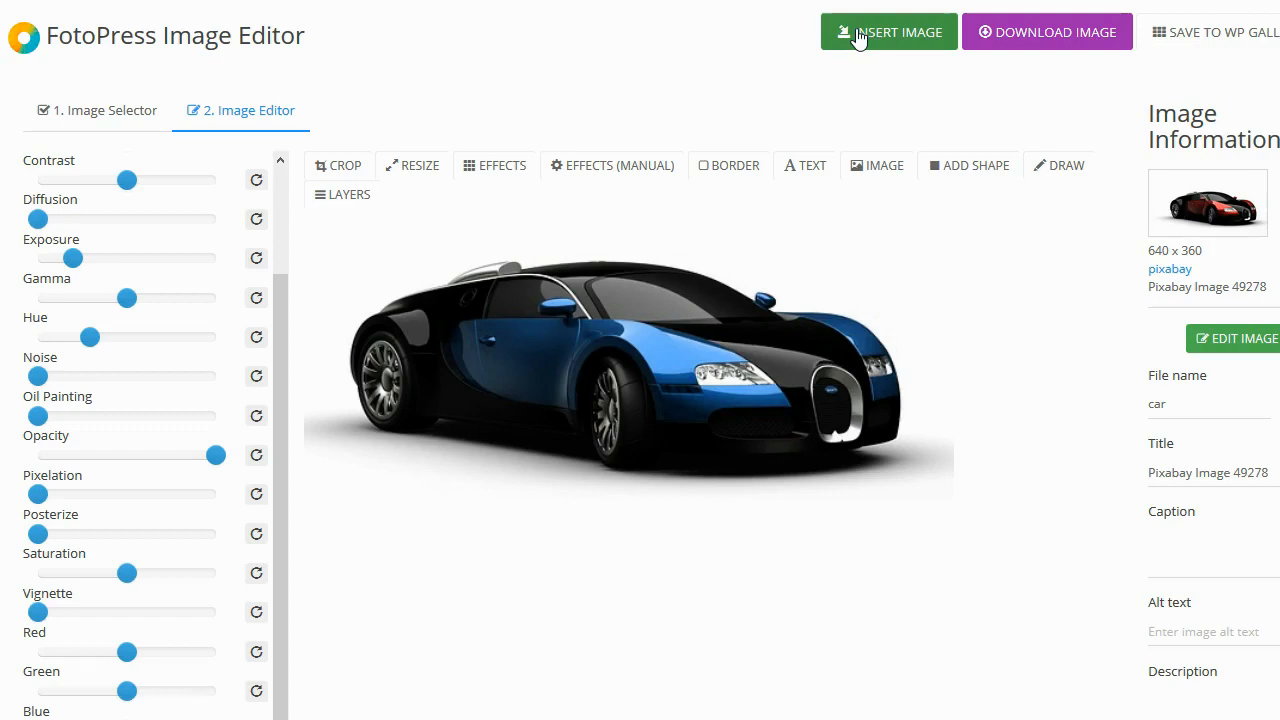
click(1063, 43)
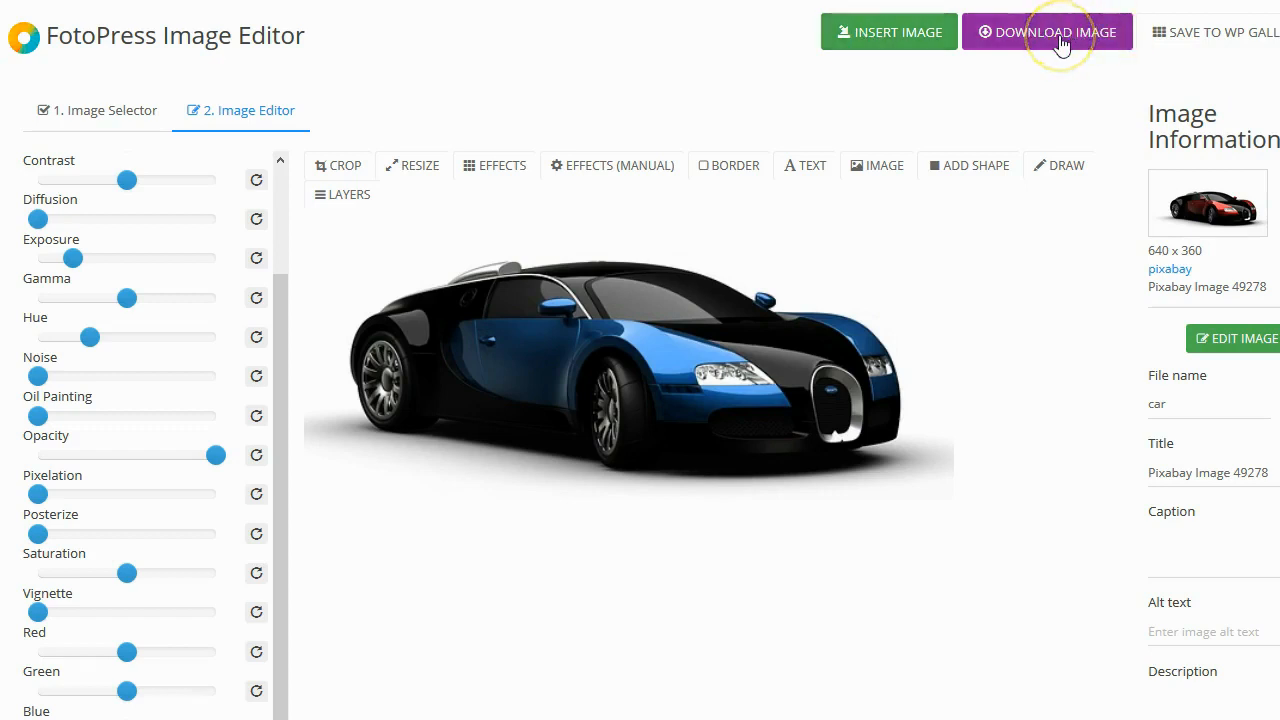
click(1241, 36)
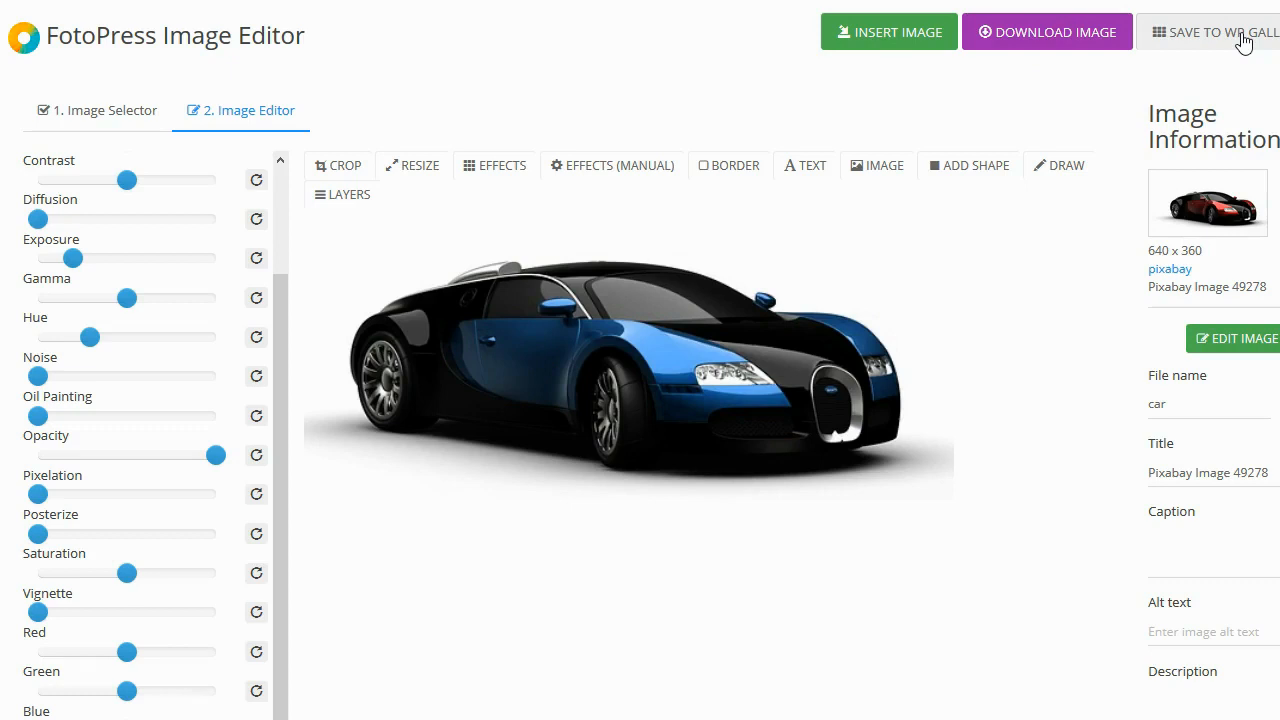
click(1242, 38)
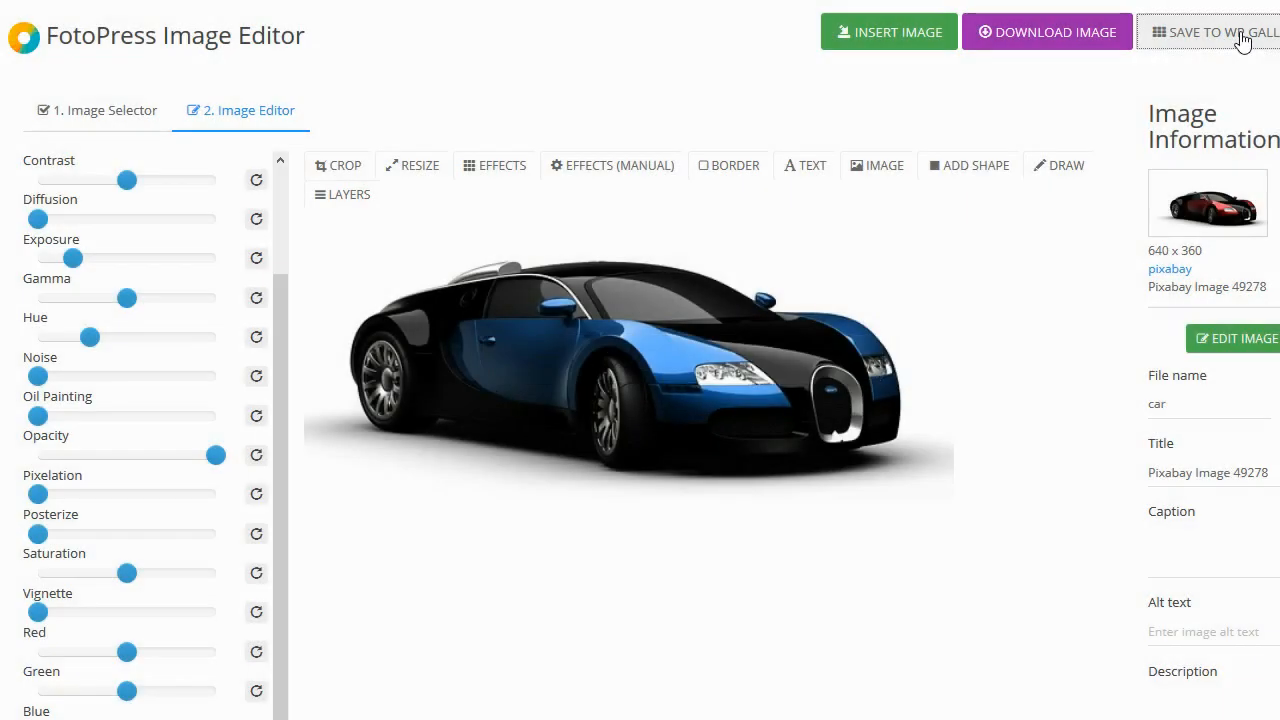
click(851, 44)
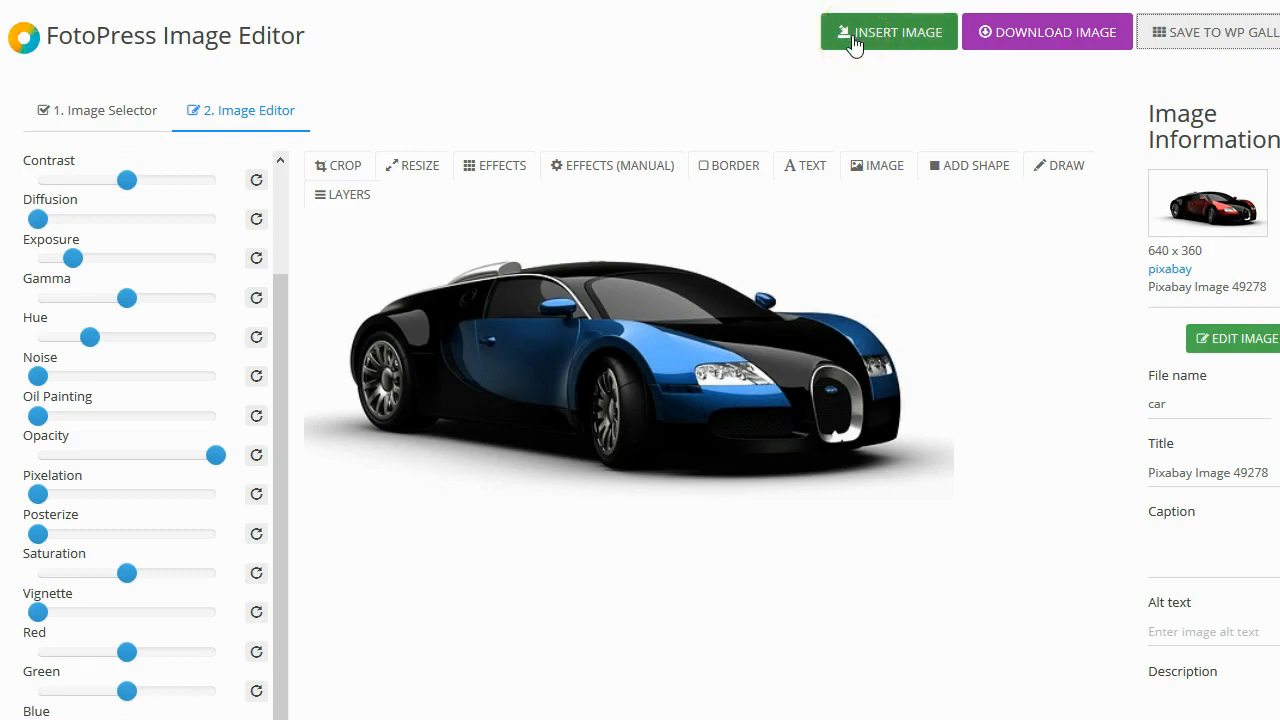
click(852, 36)
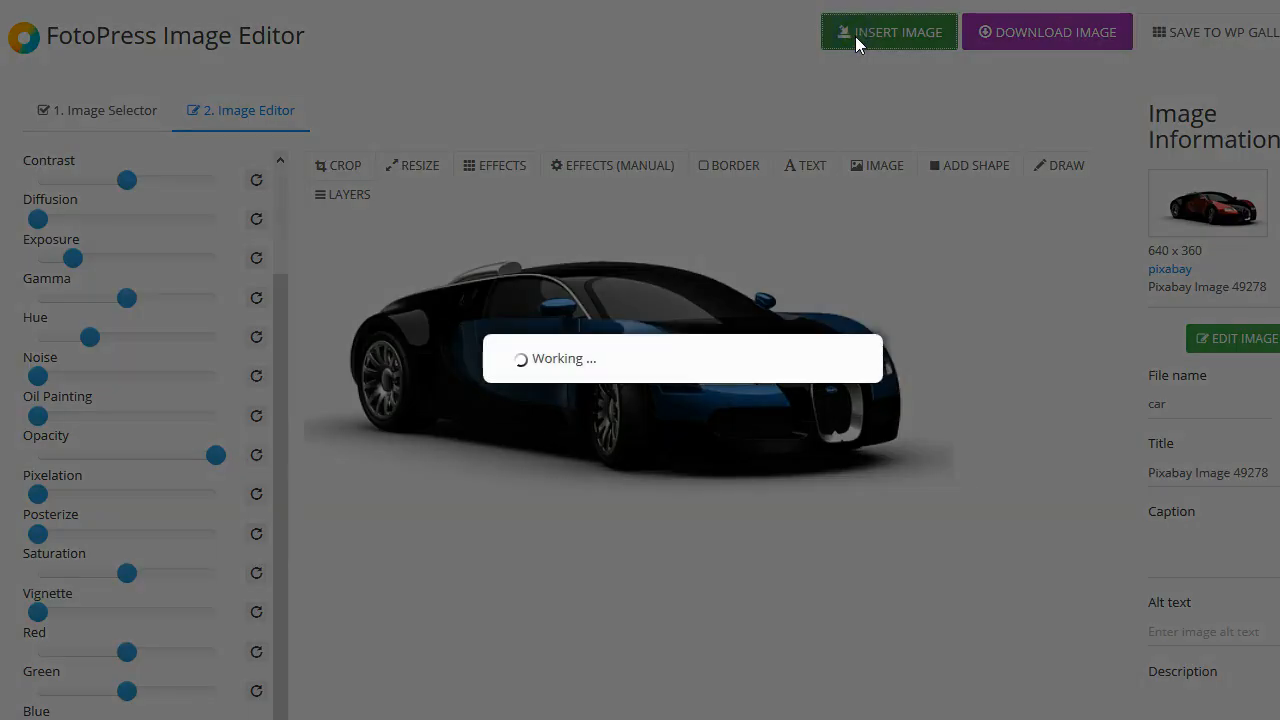